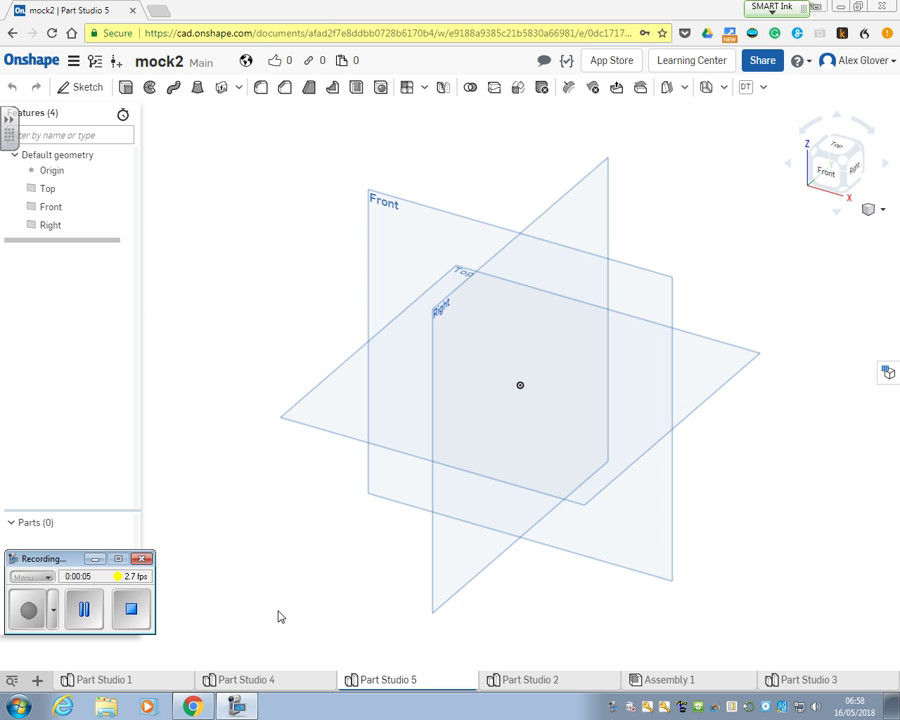
# Step: Start a new sketch on the Front plane and view it face-on
pyautogui.click(72, 89)
pyautogui.click(416, 220)
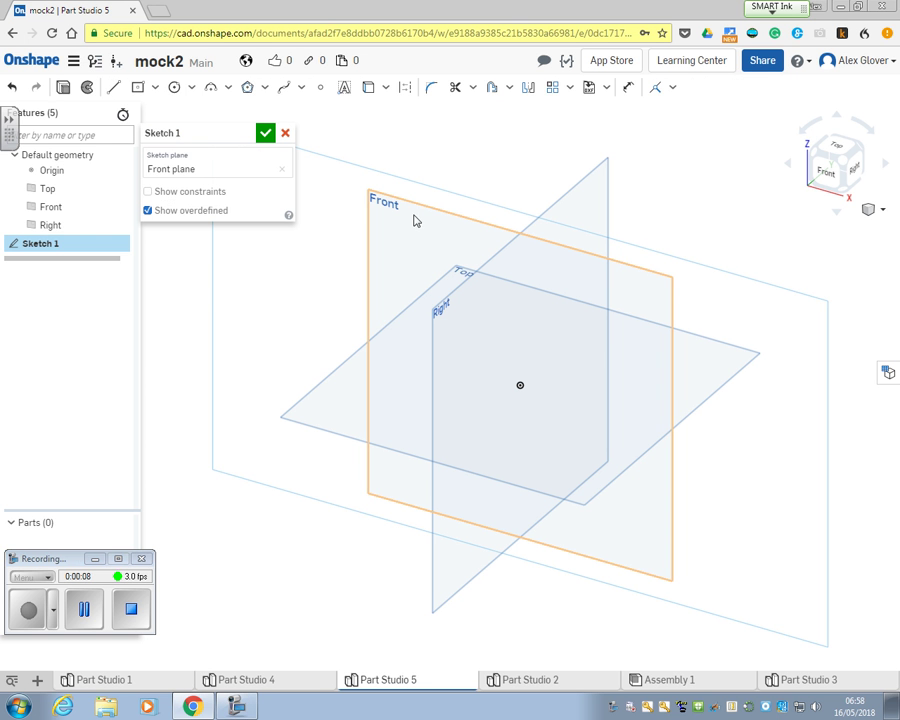
pyautogui.click(830, 175)
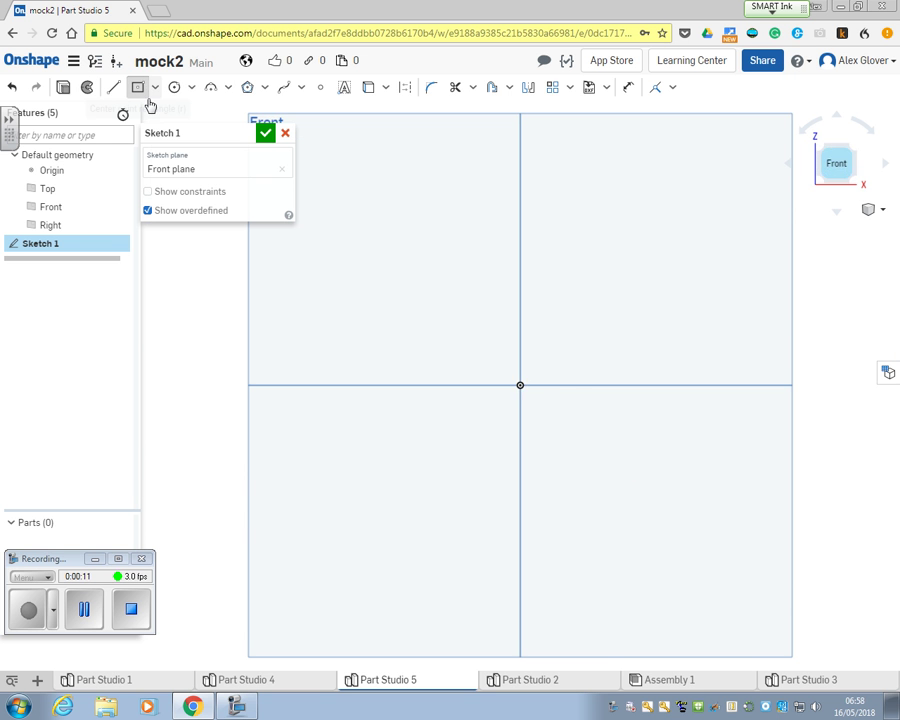
# Step: Draw a 40 by 20 center-point rectangle centred on the origin
pyautogui.click(138, 87)
pyautogui.click(520, 386)
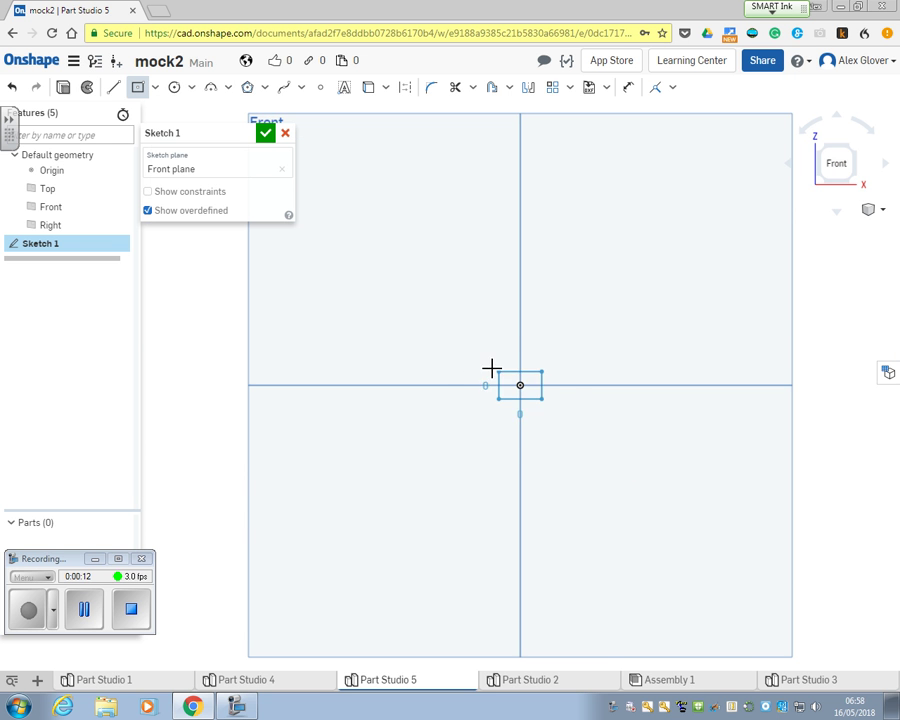
pyautogui.click(457, 327)
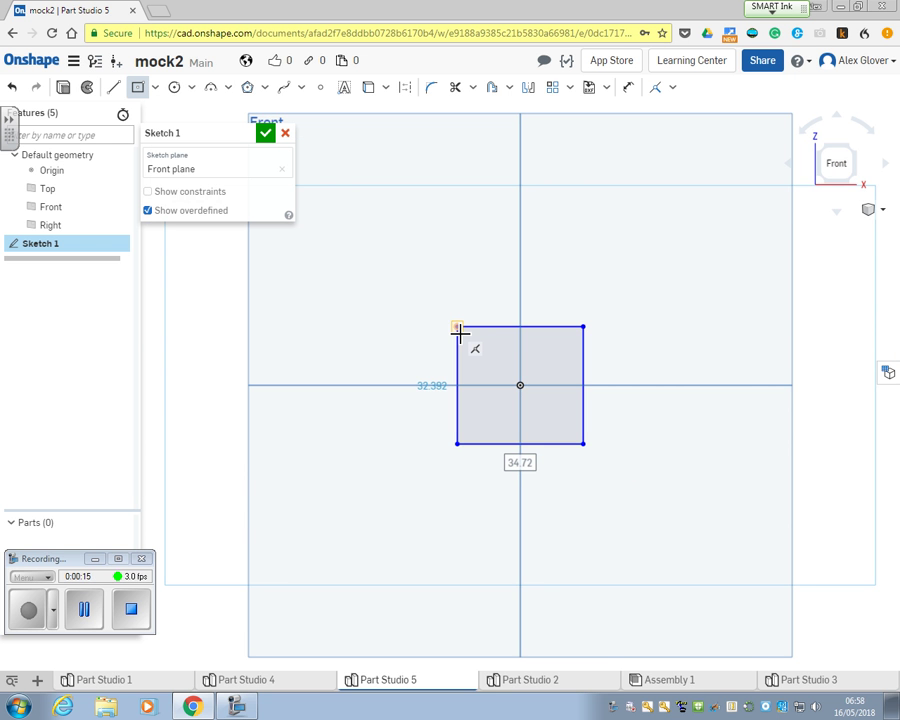
pyautogui.write('40')
pyautogui.press('Tab')
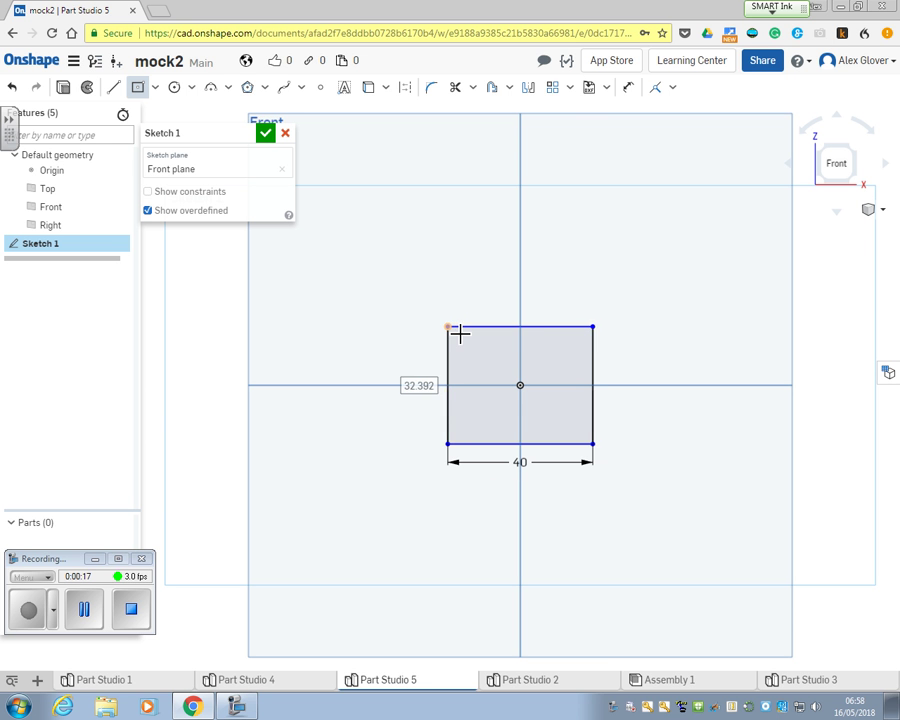
pyautogui.write('20')
pyautogui.press('Return')
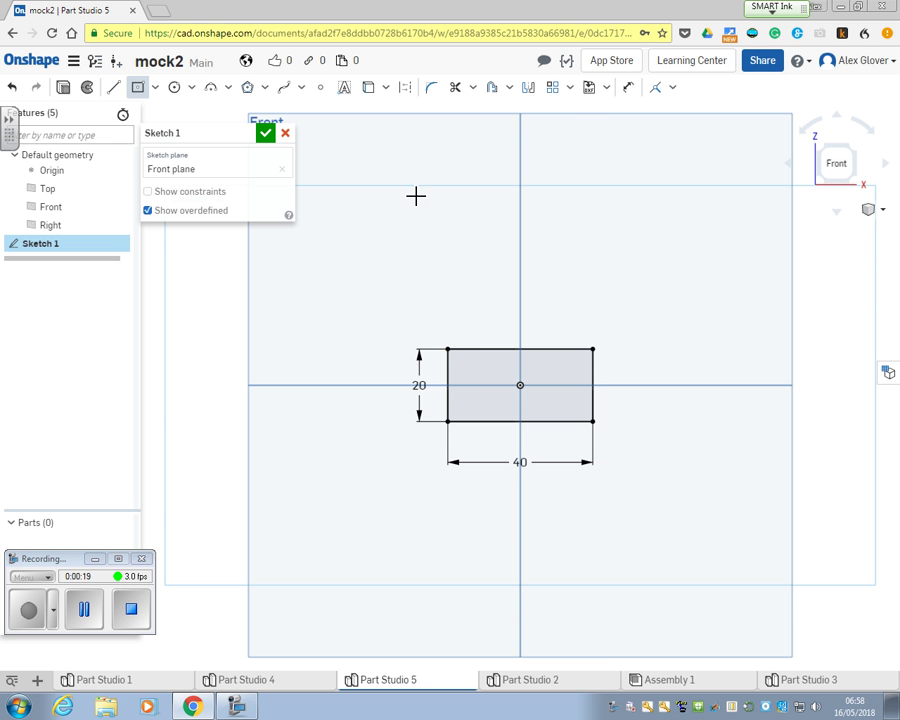
# Step: Fillet the rectangle's corners: R4 on the two top corners, R8 on the two bottom corners
pyautogui.click(433, 89)
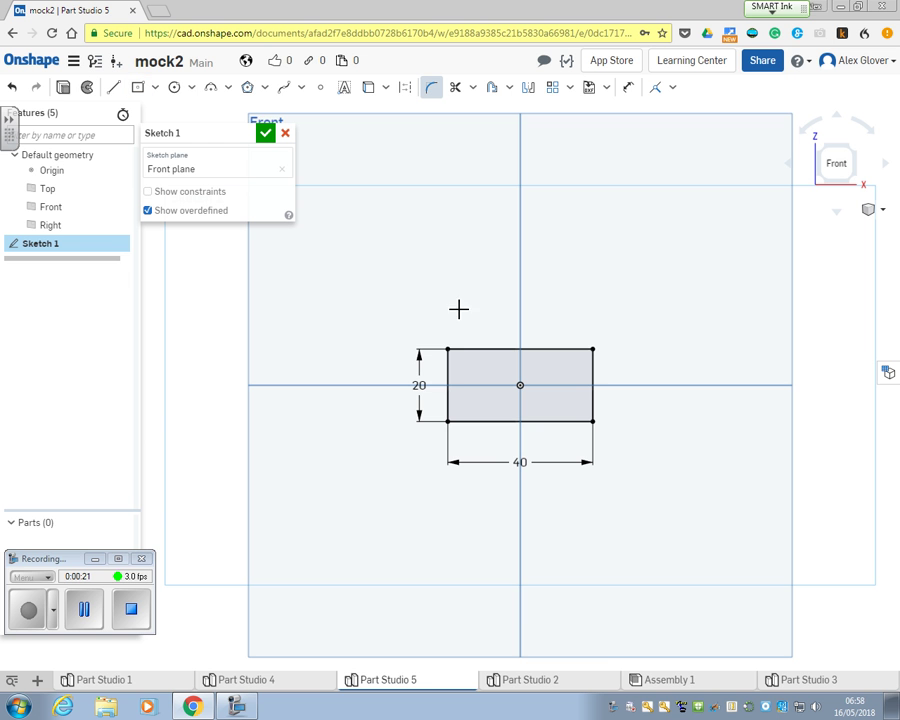
pyautogui.click(469, 357)
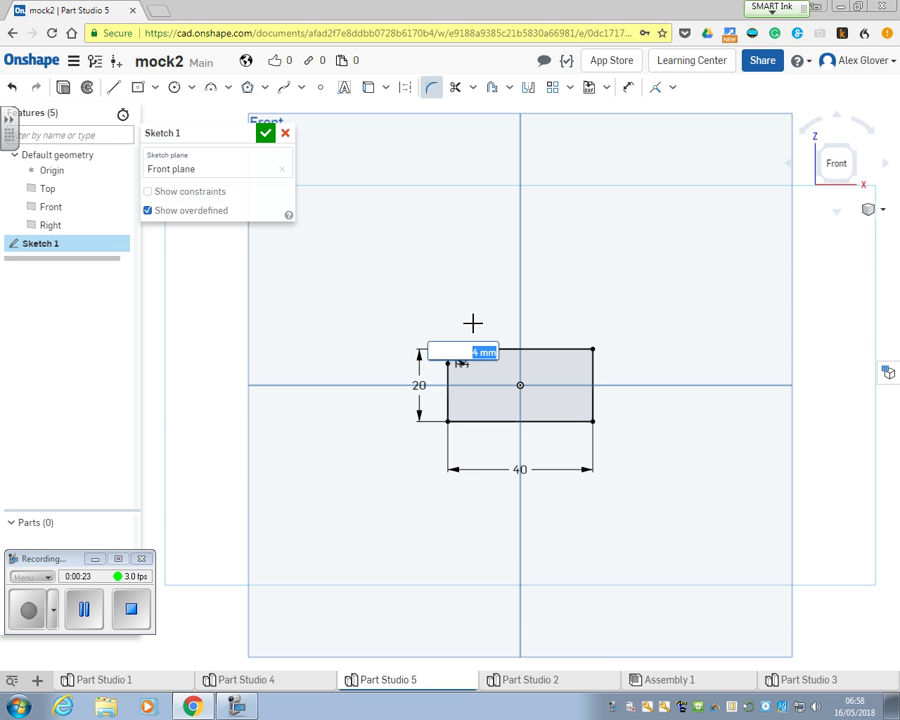
pyautogui.click(596, 369)
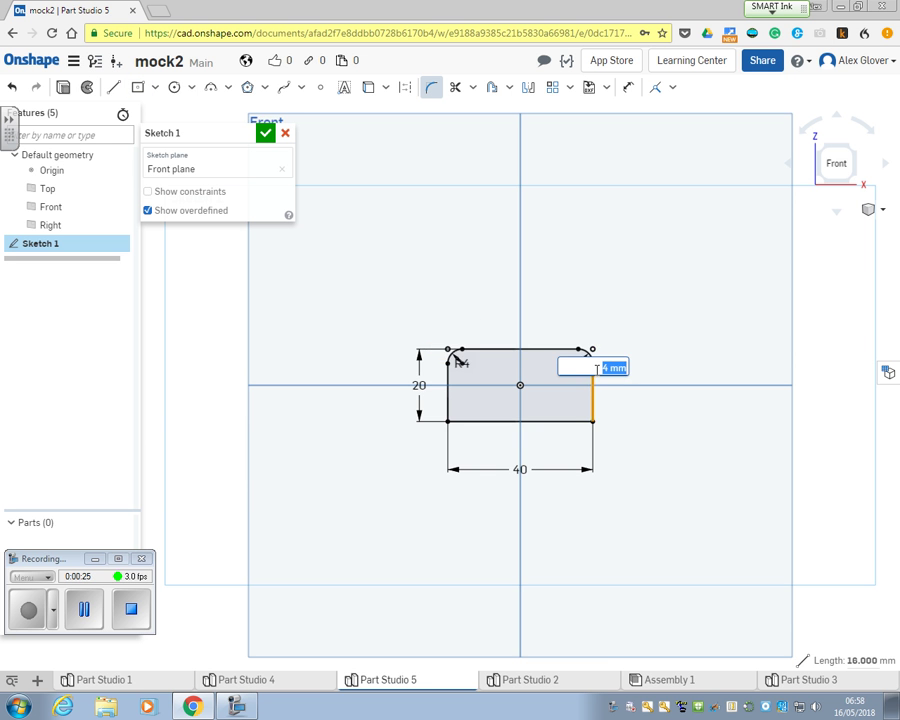
pyautogui.click(582, 420)
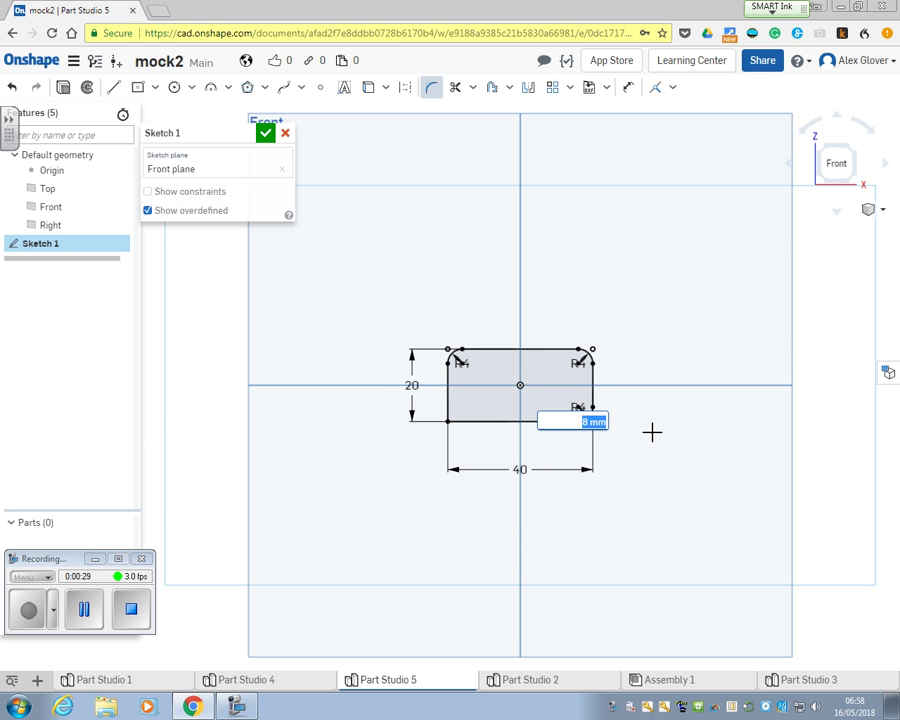
pyautogui.write('8')
pyautogui.press('Return')
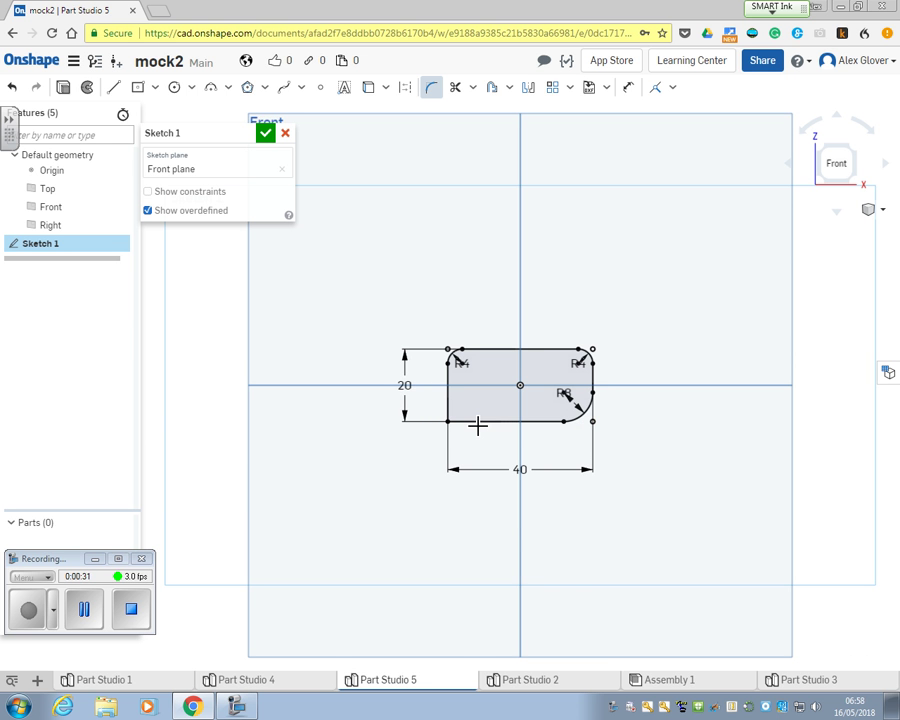
pyautogui.click(453, 409)
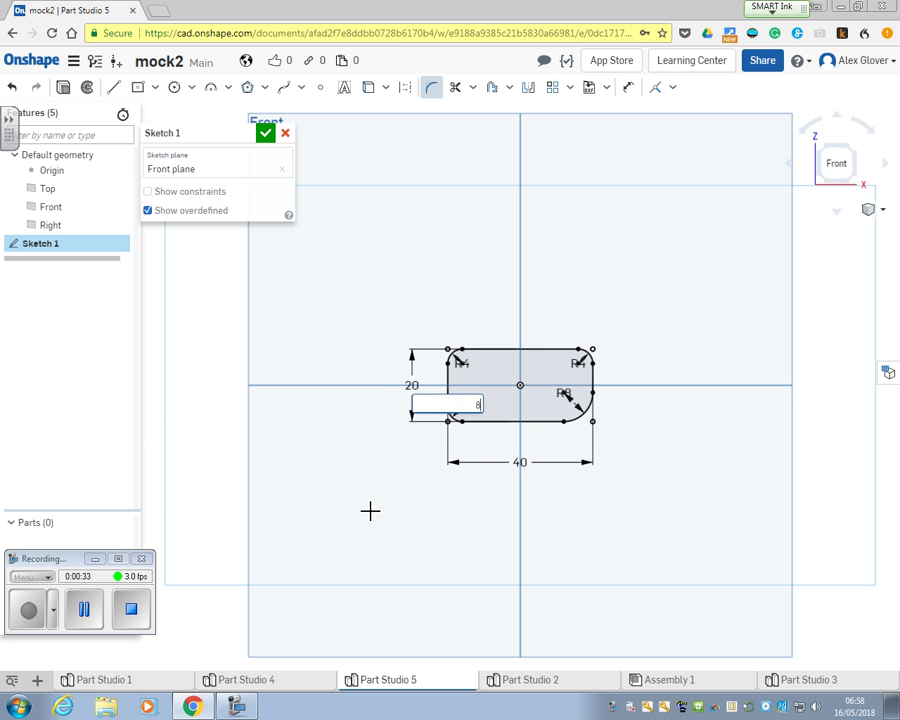
pyautogui.write('8')
pyautogui.press('Return')
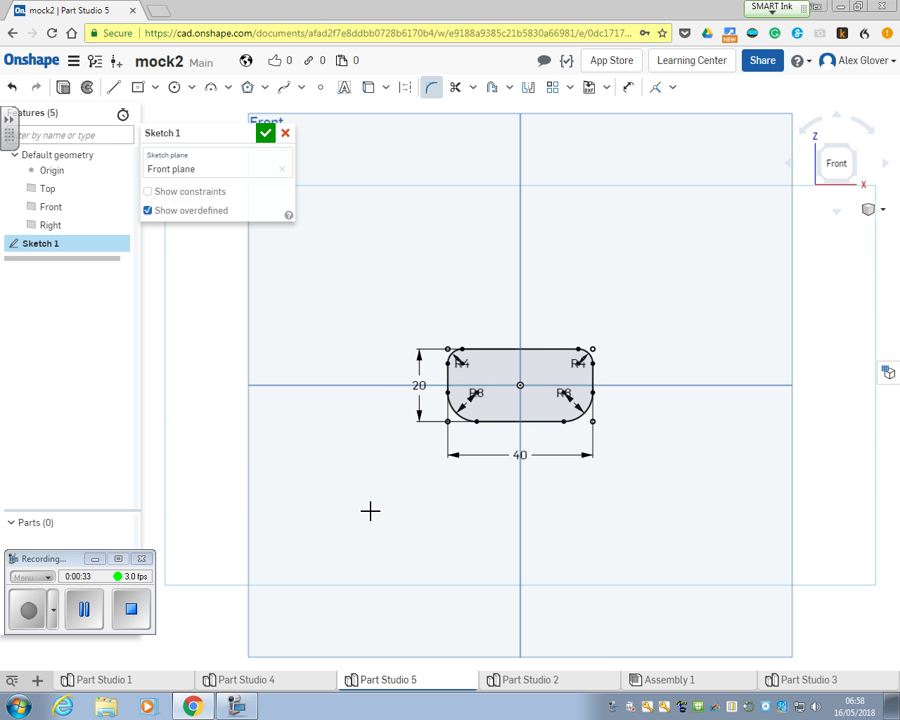
# Step: Add two Ø3 mm circles centred on the top-left and top-right fillet centres
pyautogui.click(175, 87)
pyautogui.scroll(5, 578, 377)
pyautogui.moveTo(369, 361)
pyautogui.mouseDown(button='middle')
pyautogui.moveTo(388, 364)
pyautogui.moveTo(541, 320)
pyautogui.mouseUp(button='middle')
pyautogui.scroll(2, 442, 345)
pyautogui.click(374, 291)
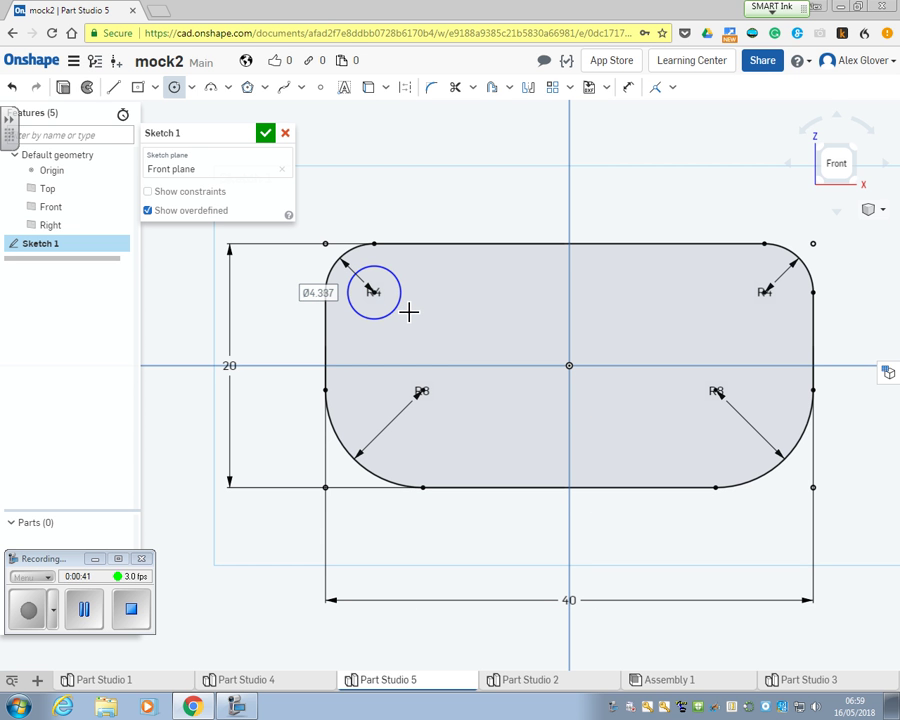
pyautogui.write('3')
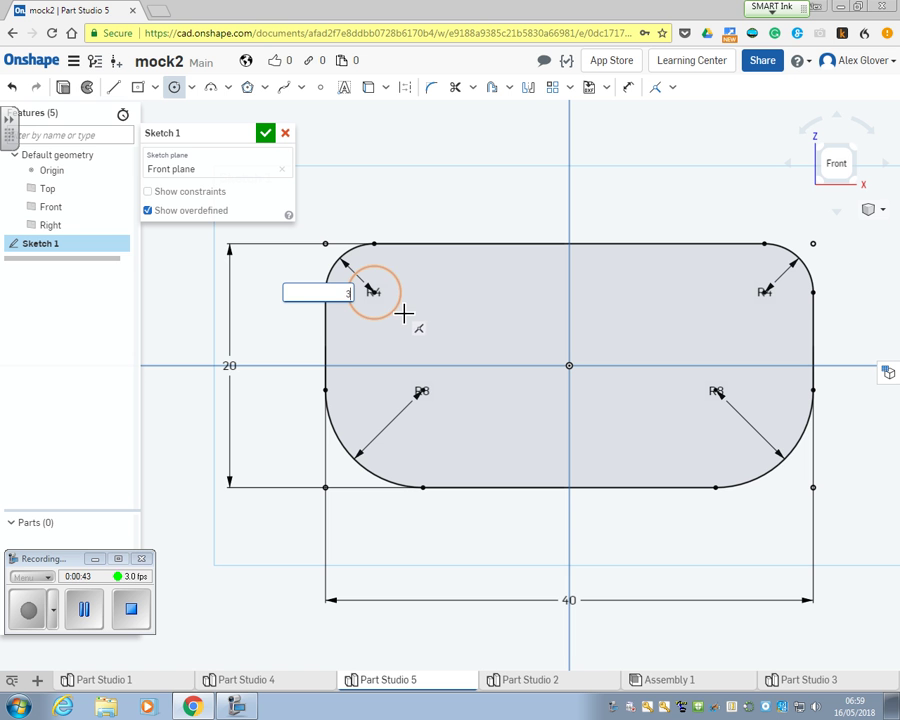
pyautogui.press('Return')
pyautogui.click(765, 292)
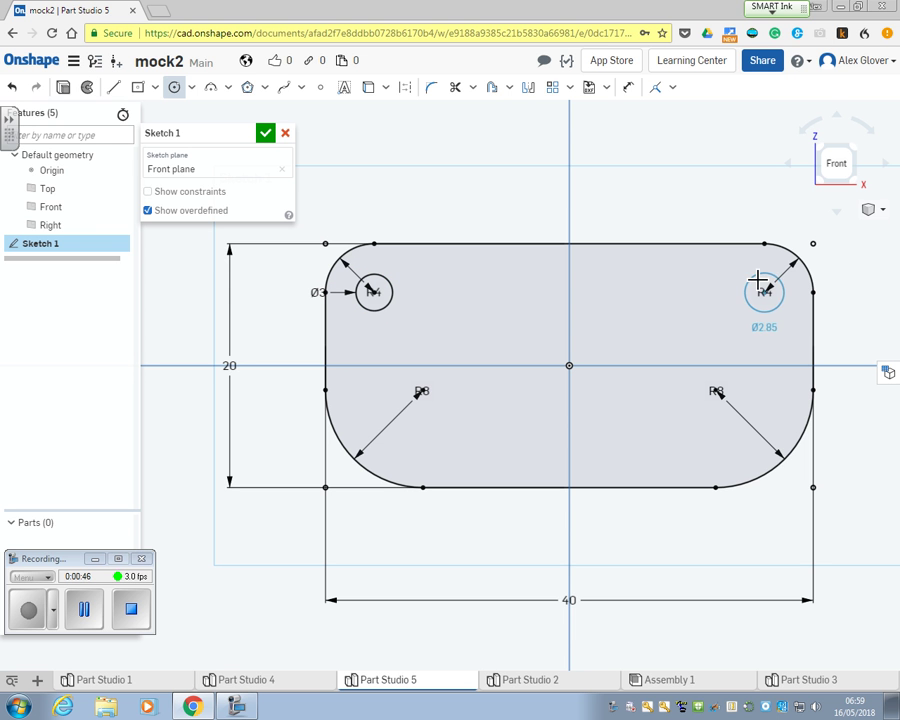
pyautogui.write('3')
pyautogui.press('Return')
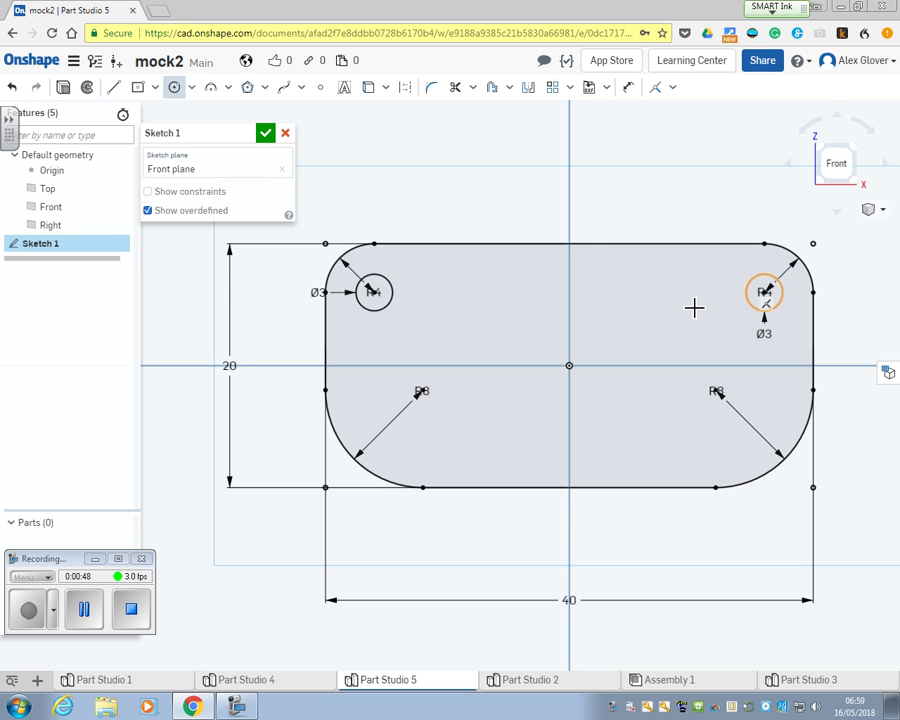
pyautogui.click(115, 88)
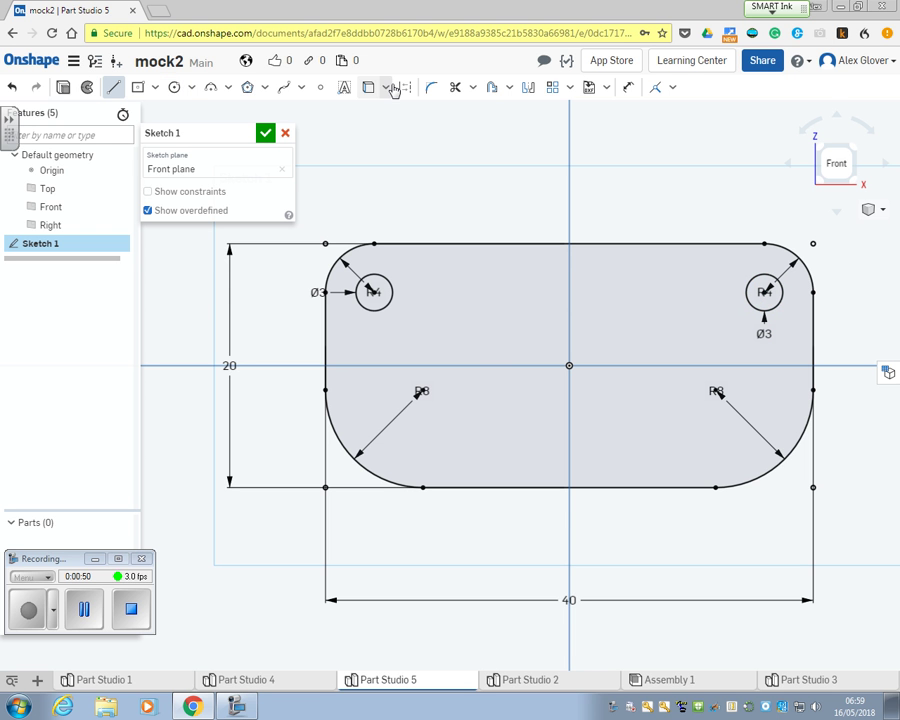
# Step: Draw a horizontal construction line below centre and dimension its length to 25 mm
pyautogui.click(467, 428)
pyautogui.click(698, 428)
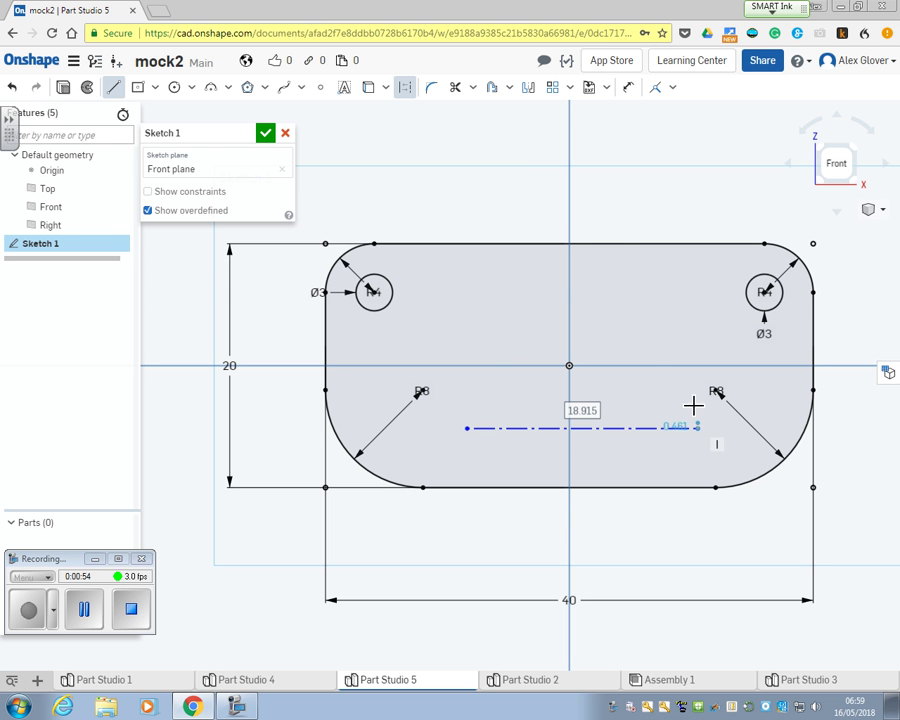
pyautogui.click(628, 88)
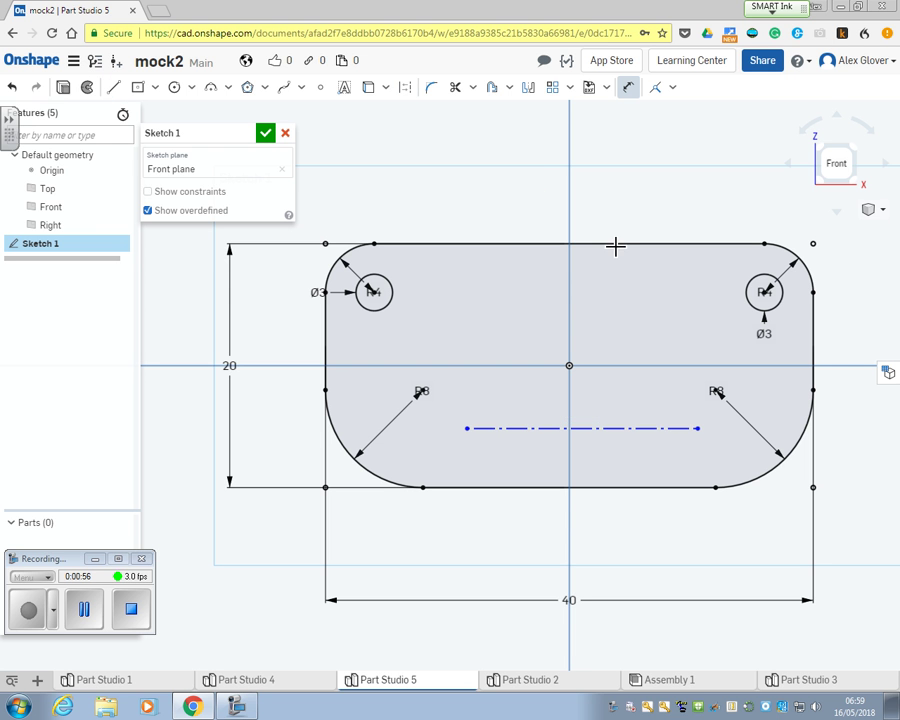
pyautogui.click(615, 427)
pyautogui.click(613, 402)
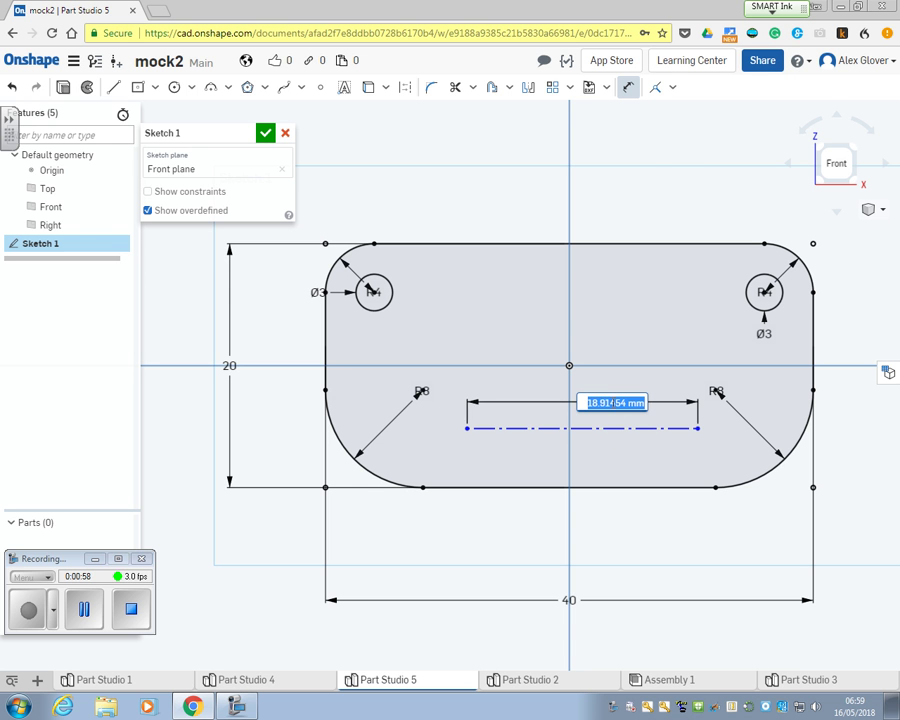
pyautogui.write('25')
pyautogui.press('Return')
# Step: Position the line's left end 12.5 mm from the vertical axis and 5 mm above the bottom edge
pyautogui.click(473, 432)
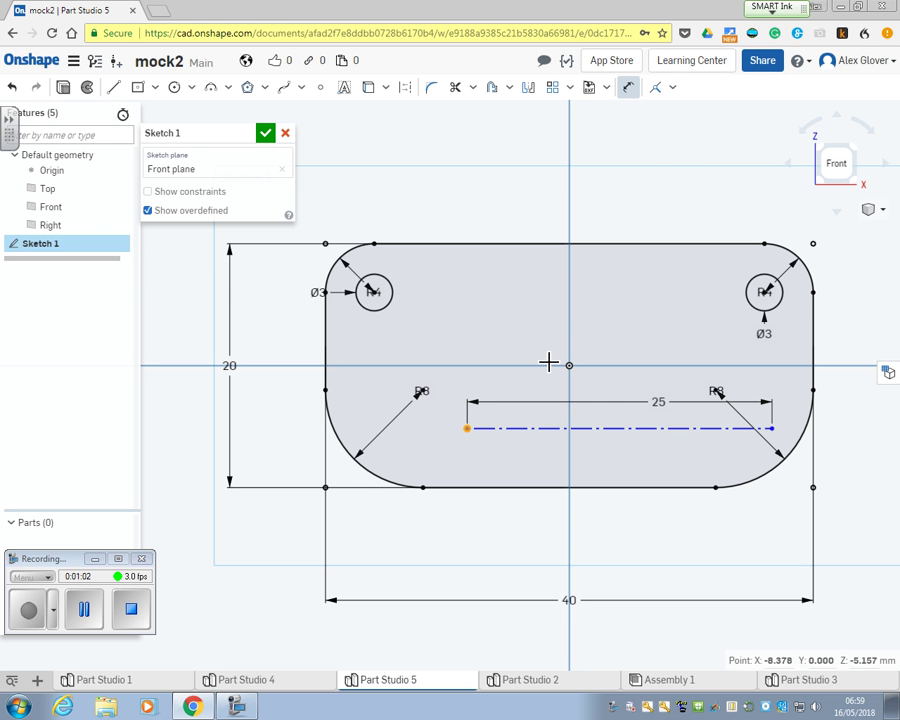
pyautogui.click(570, 325)
pyautogui.click(535, 327)
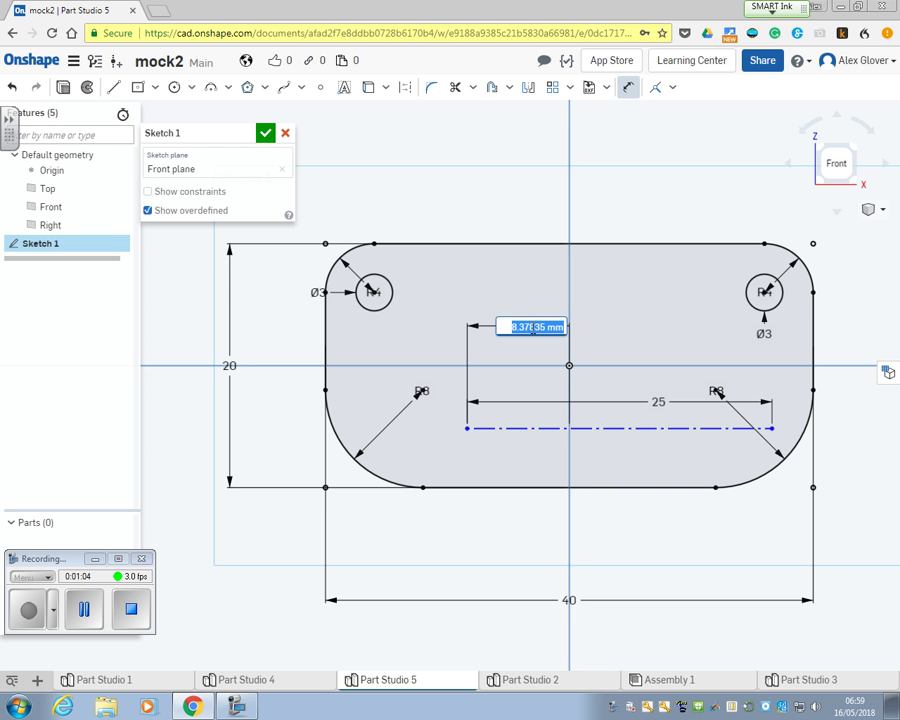
pyautogui.write('12.5')
pyautogui.press('Return')
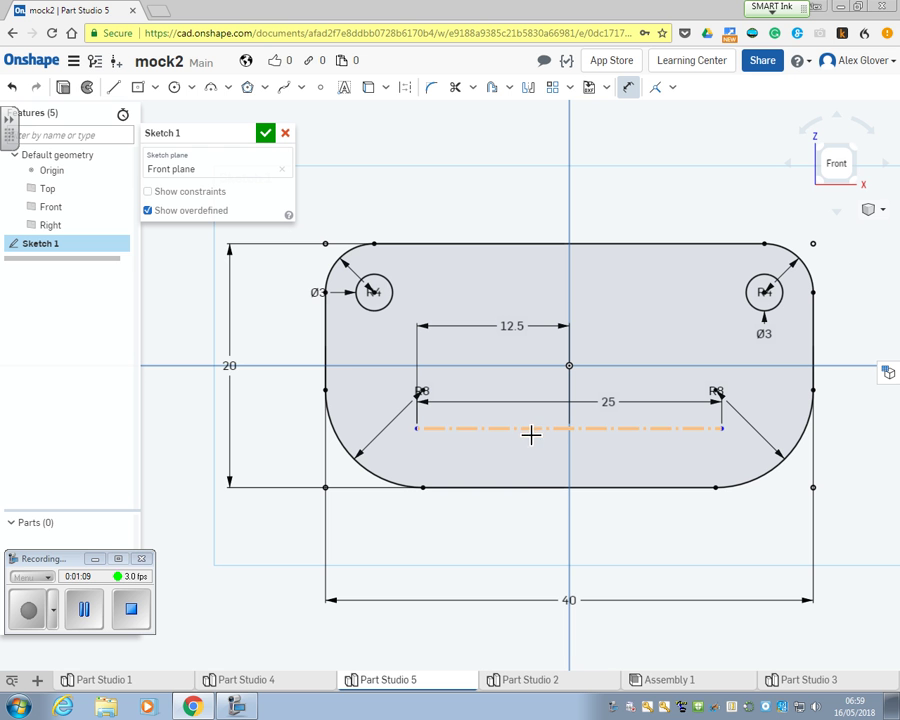
pyautogui.click(522, 487)
pyautogui.click(523, 428)
pyautogui.click(525, 456)
pyautogui.write('5')
pyautogui.press('Return')
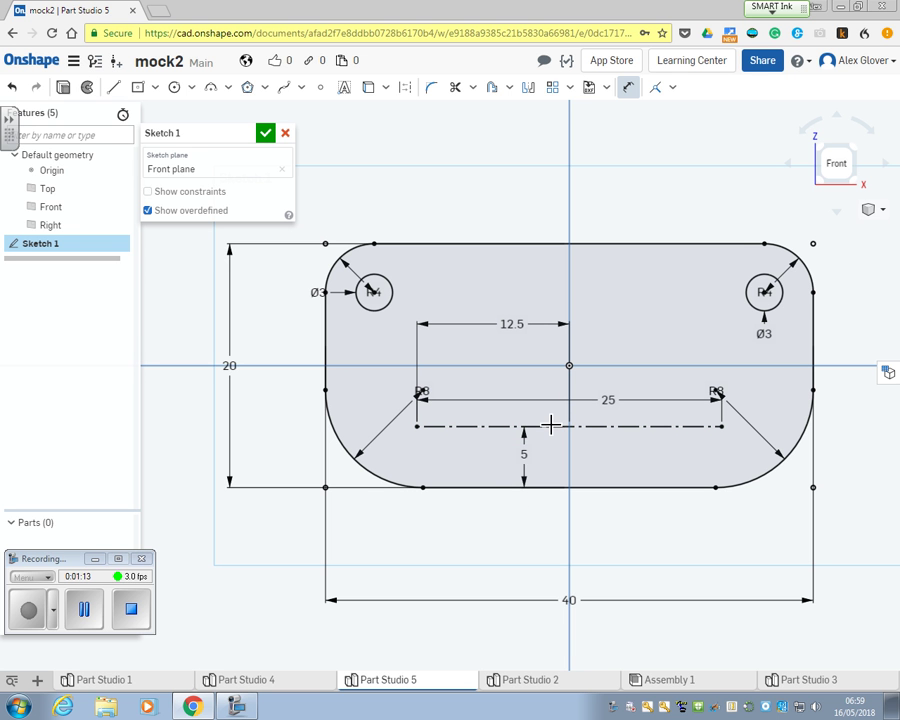
# Step: Add Ø3 mm circles at both ends of the construction line and accept Sketch 1
pyautogui.click(174, 87)
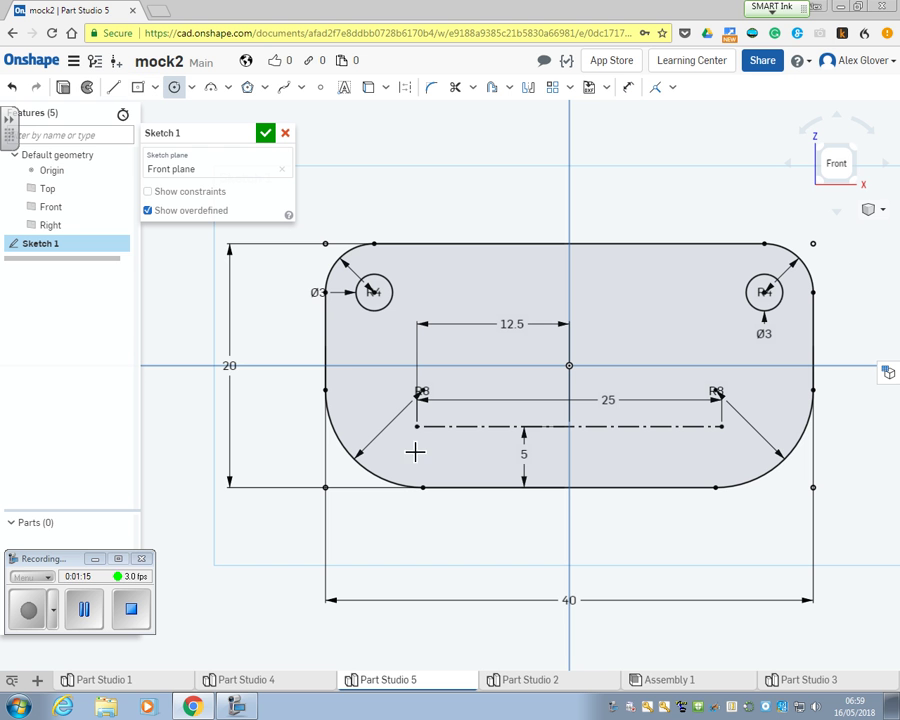
pyautogui.click(416, 427)
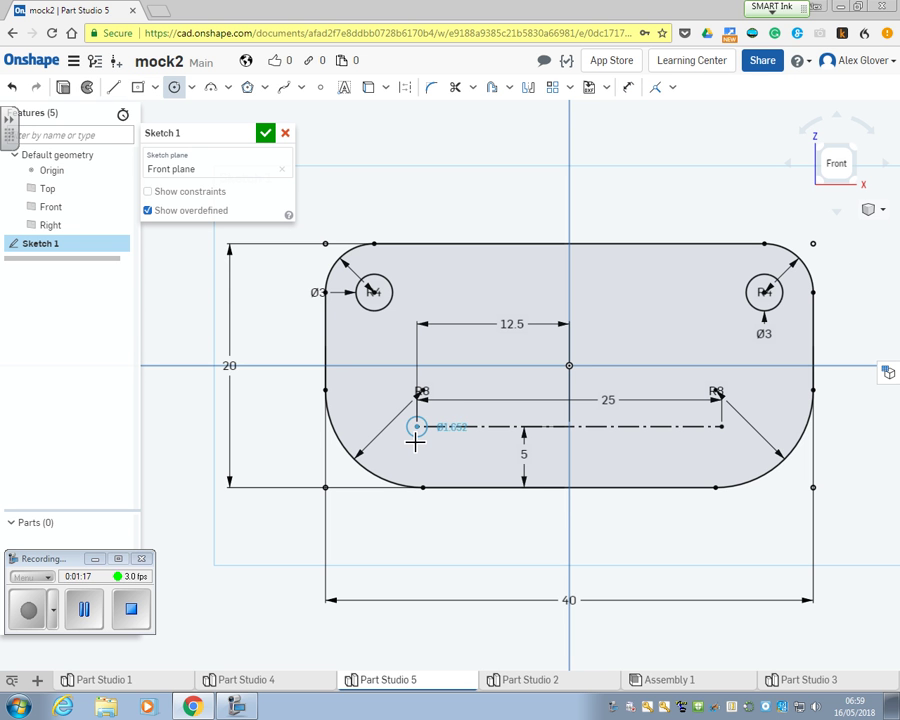
pyautogui.click(414, 444)
pyautogui.write('3')
pyautogui.press('Return')
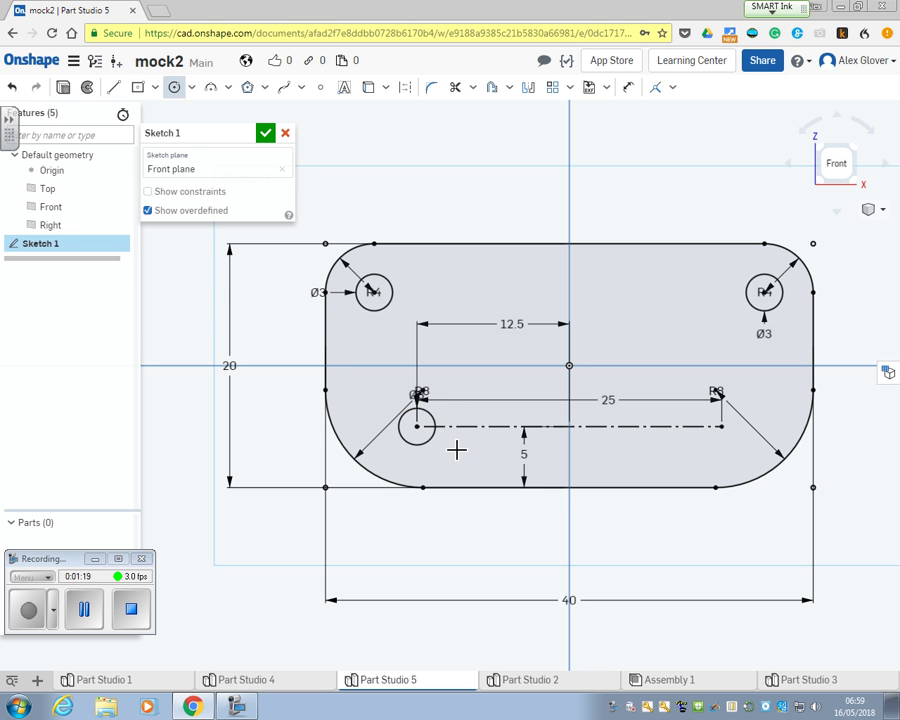
pyautogui.click(721, 427)
pyautogui.click(718, 446)
pyautogui.write('3')
pyautogui.press('Return')
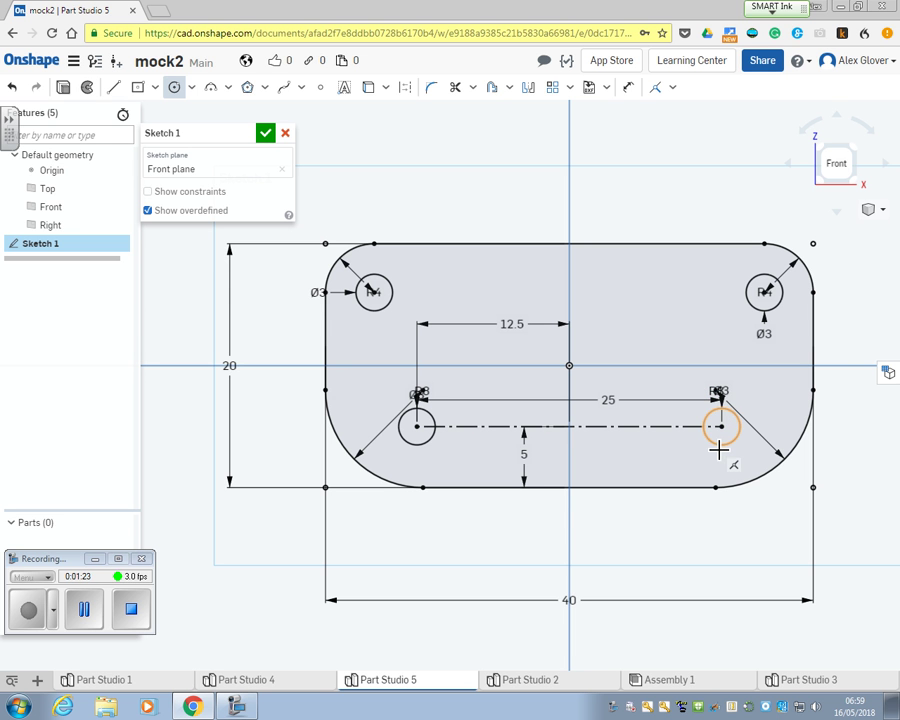
pyautogui.click(265, 133)
# Step: Extrude the plate sketch 3 mm in the flipped direction to create Part 1
pyautogui.press('Left')
pyautogui.press('Up')
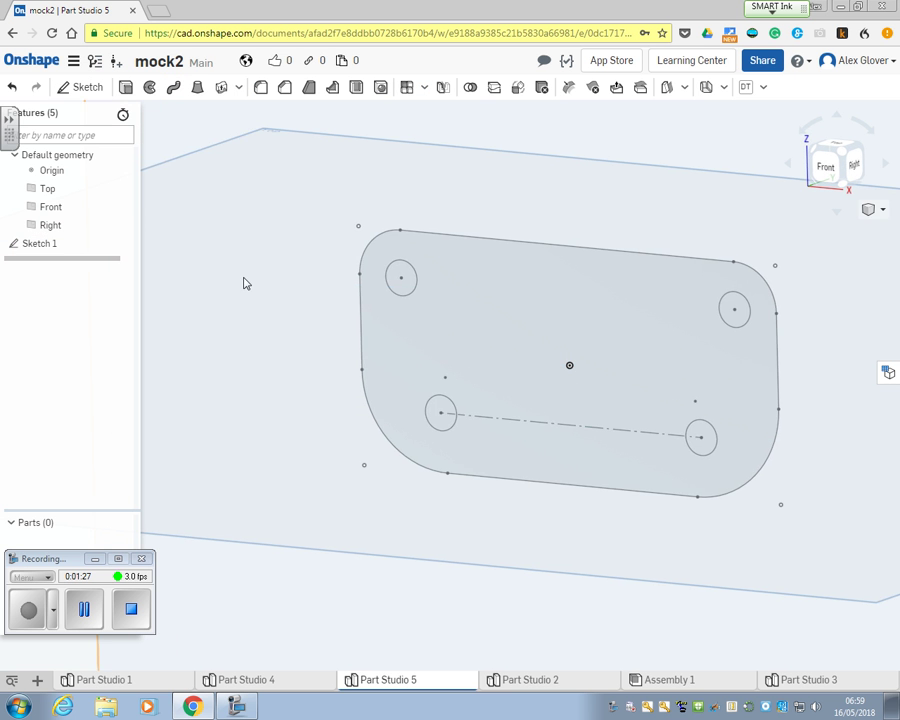
pyautogui.scroll(-6, 315, 355)
pyautogui.click(125, 88)
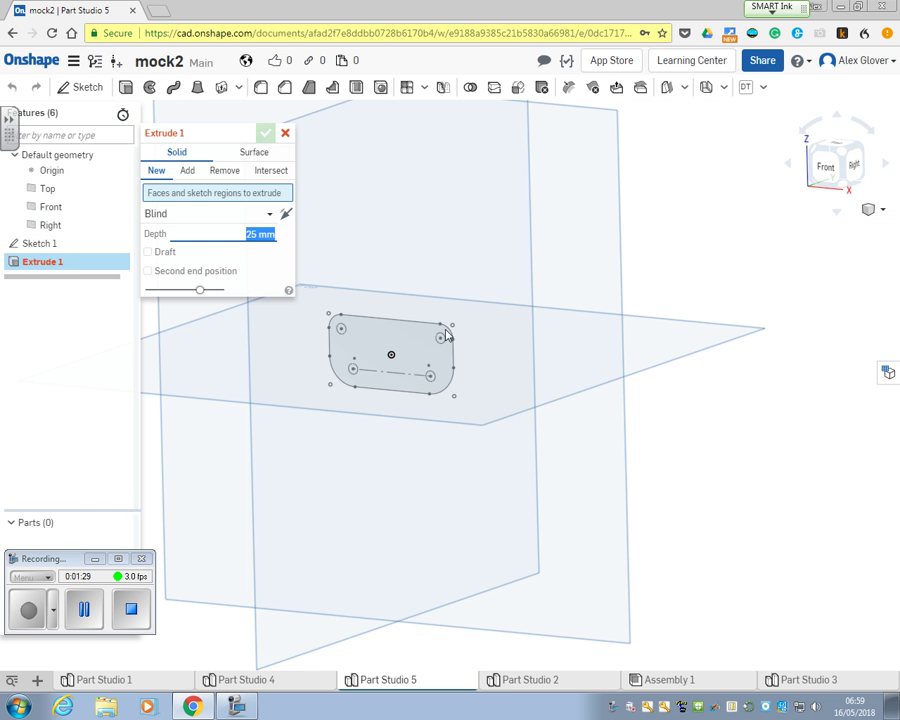
pyautogui.click(407, 342)
pyautogui.moveTo(350, 372); pyautogui.dragTo(401, 337)
pyautogui.write('3')
pyautogui.press('Return')
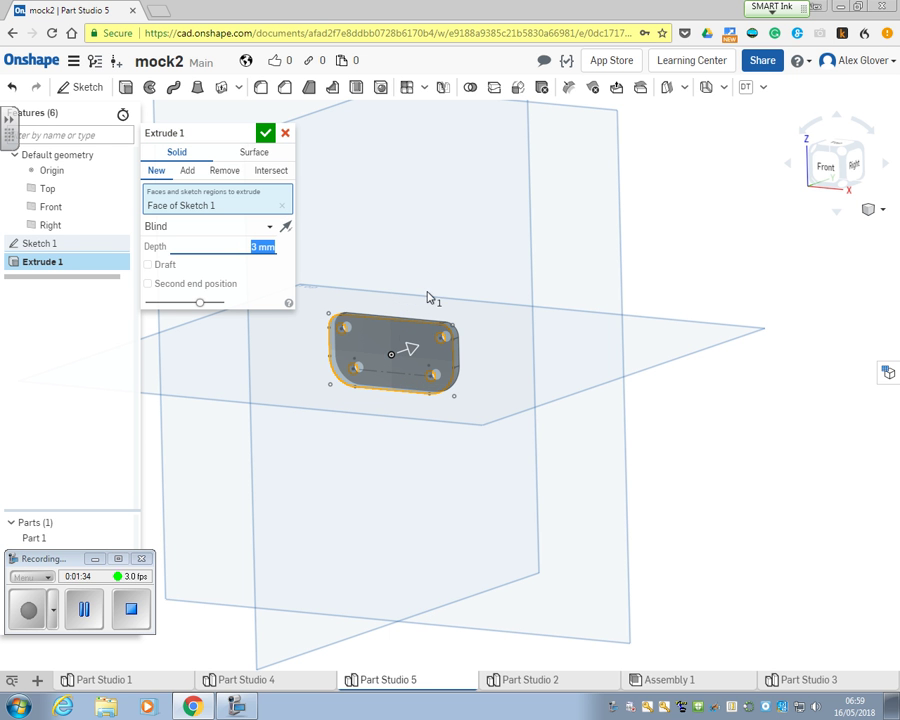
pyautogui.click(265, 132)
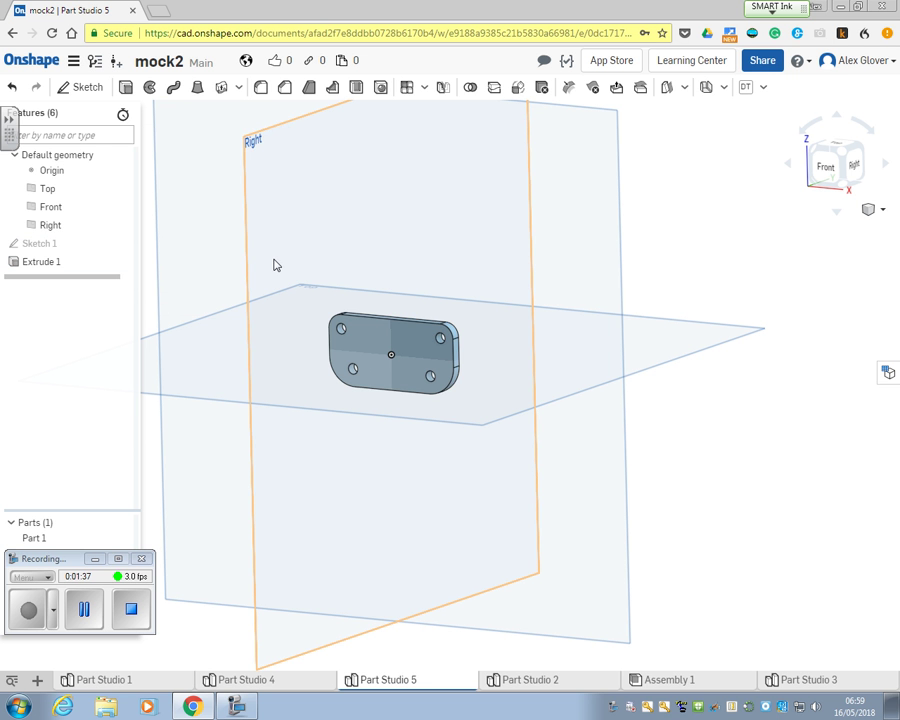
# Step: Chamfer the edges of all four plate holes by 1.5 mm
pyautogui.click(285, 87)
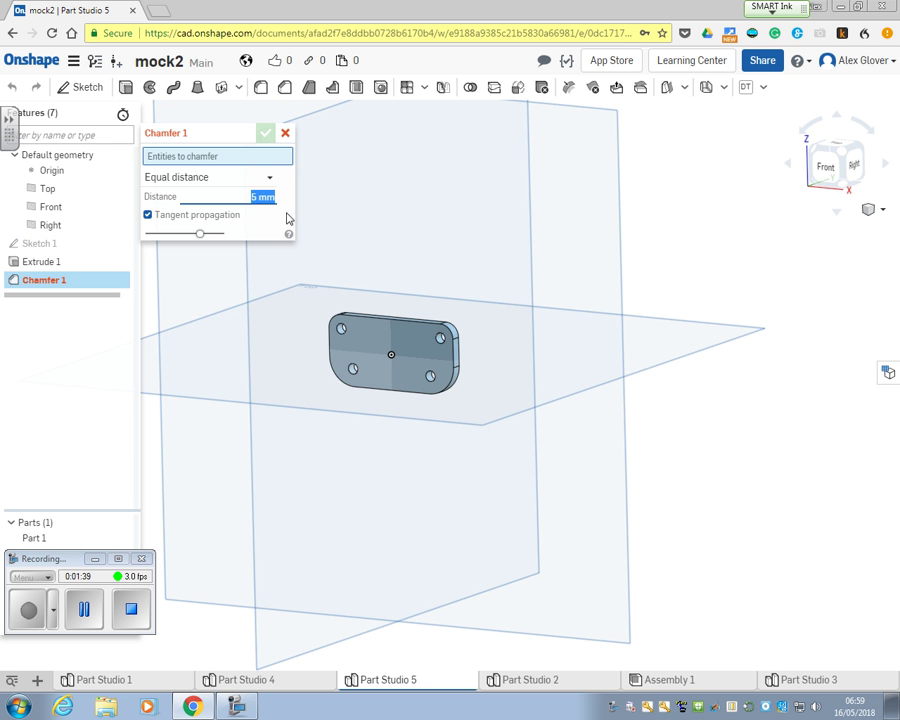
pyautogui.write('1.5')
pyautogui.press('Return')
pyautogui.scroll(5, 343, 335)
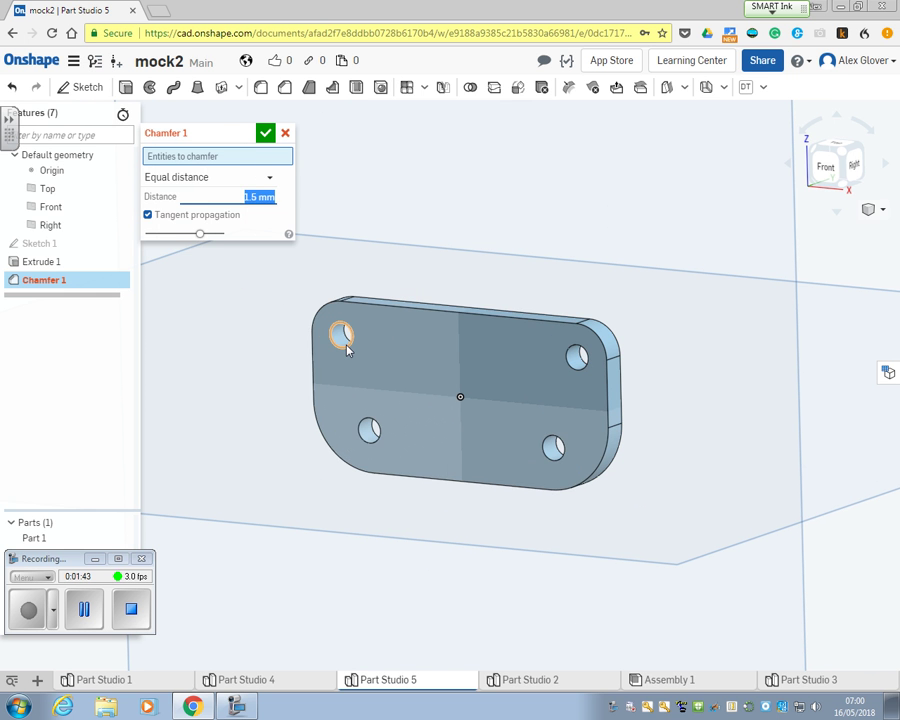
pyautogui.click(344, 340)
pyautogui.click(570, 366)
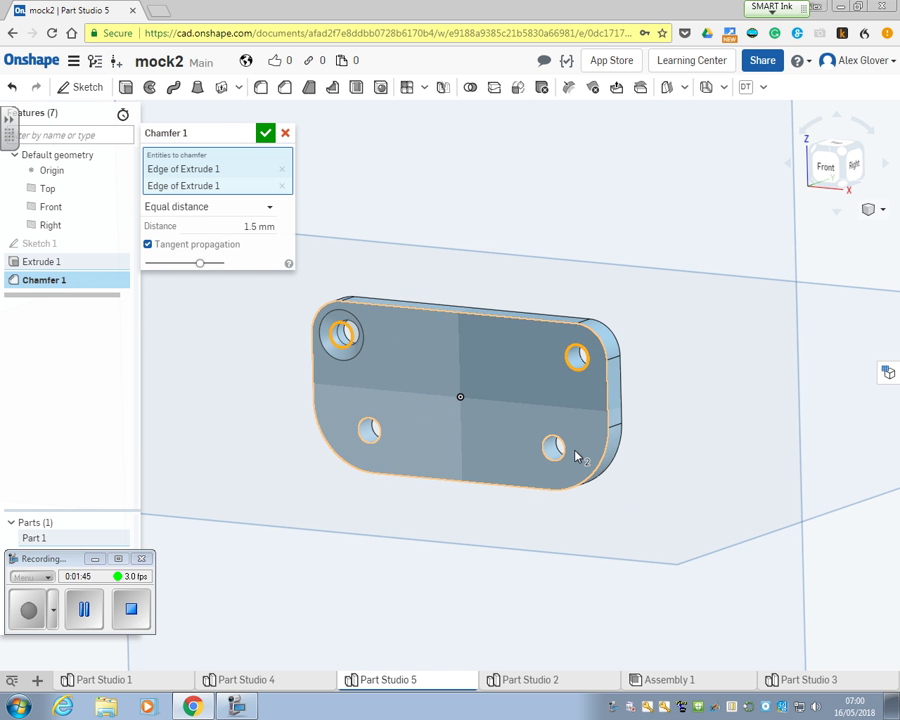
pyautogui.click(562, 454)
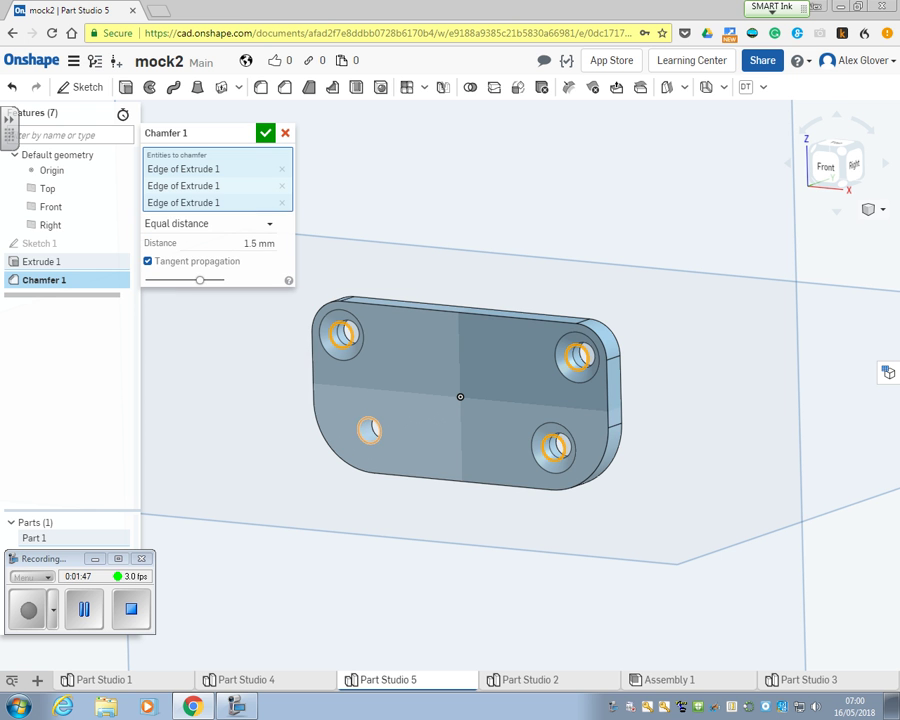
pyautogui.click(372, 453)
pyautogui.click(265, 133)
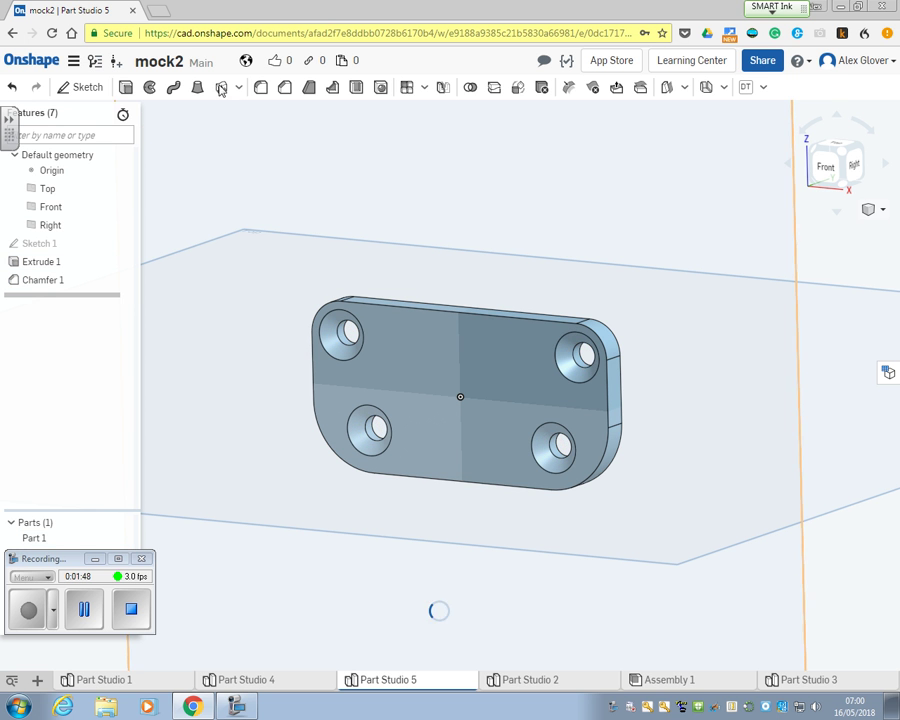
# Step: Start Sketch 2 on the plate's front face and view it straight on
pyautogui.click(86, 90)
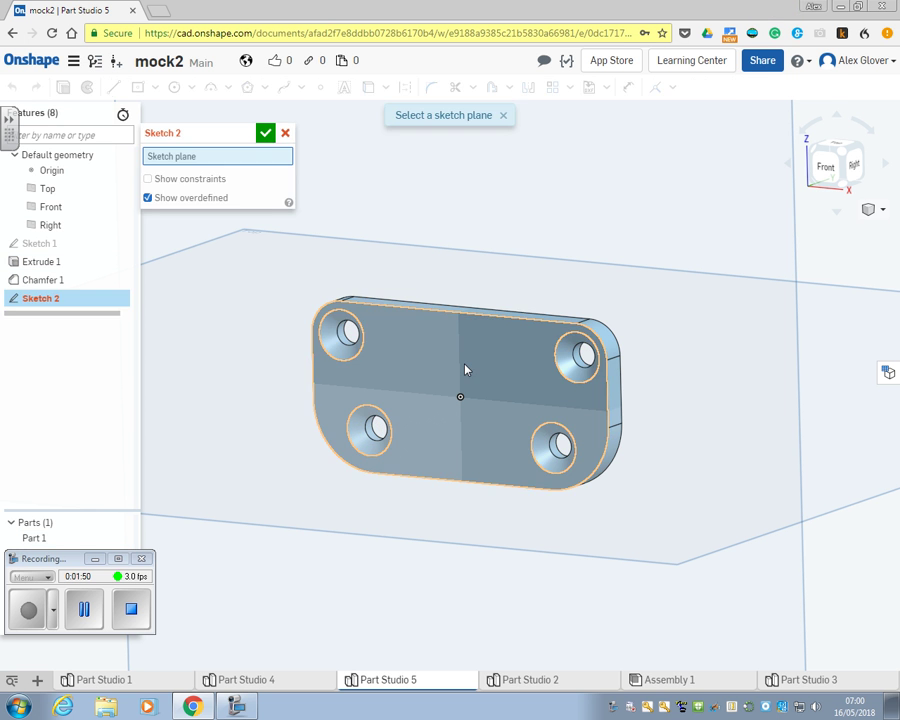
pyautogui.click(444, 350)
pyautogui.click(114, 89)
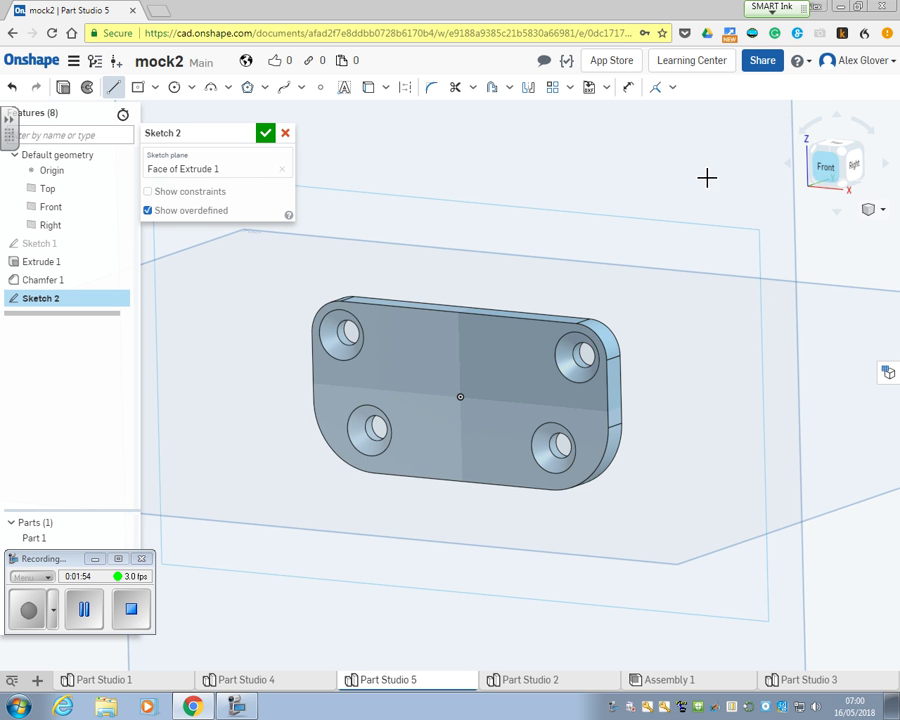
pyautogui.click(838, 168)
pyautogui.scroll(5, 530, 345)
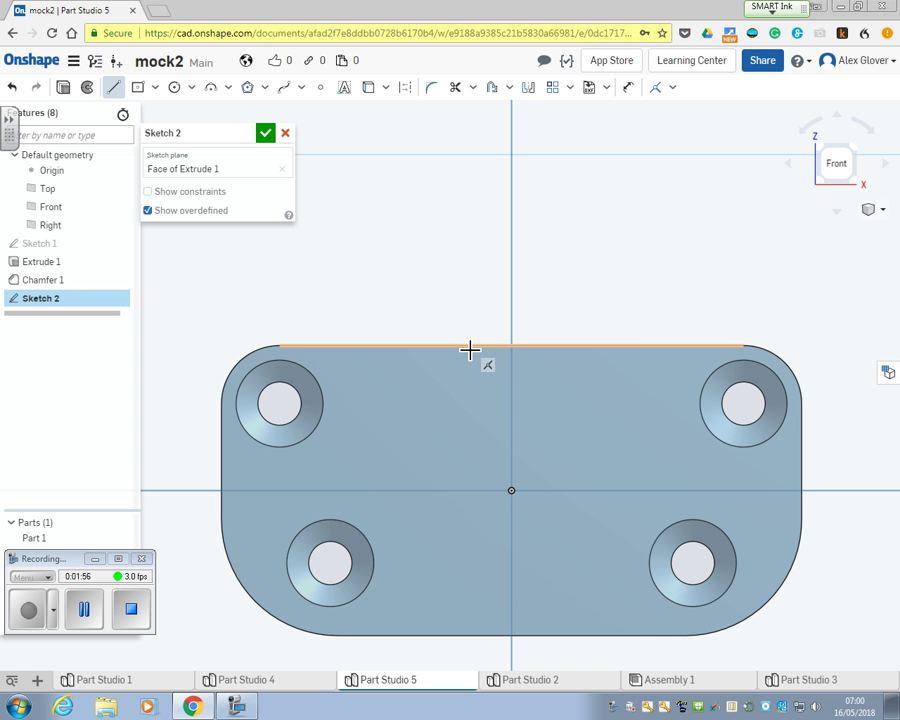
# Step: Draw 6 mm segments either side of top-centre and lines meeting at the bottom centre, forming a V
pyautogui.click(490, 352)
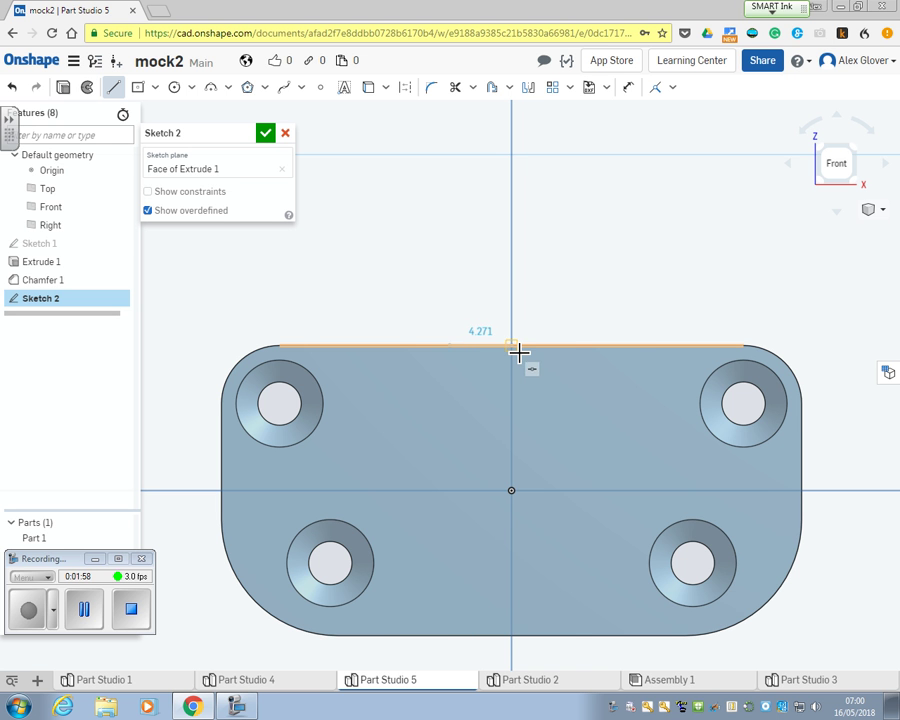
pyautogui.click(518, 352)
pyautogui.write('6')
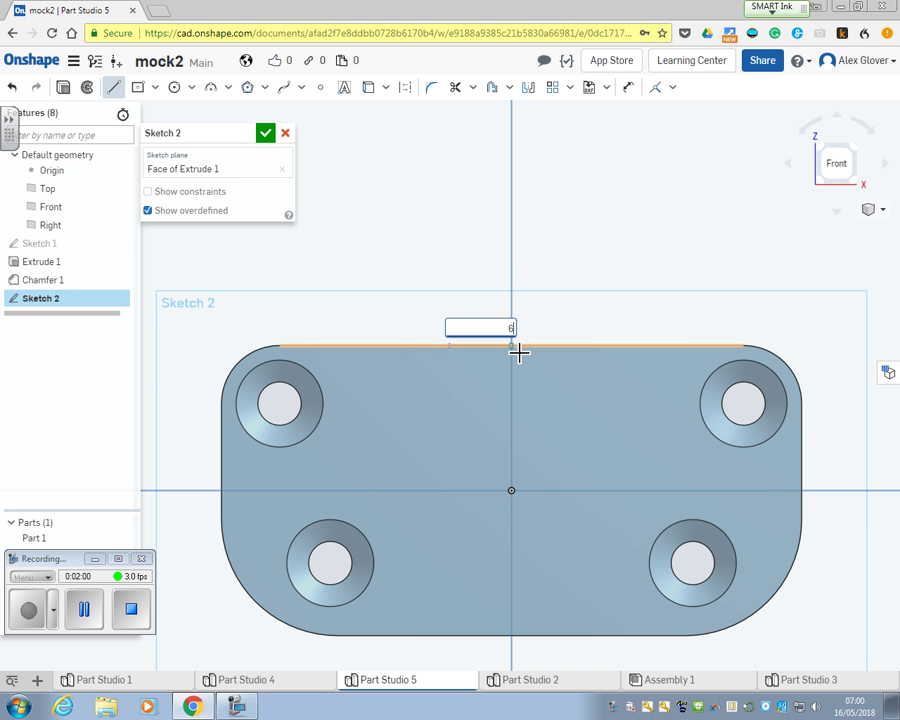
pyautogui.press('Return')
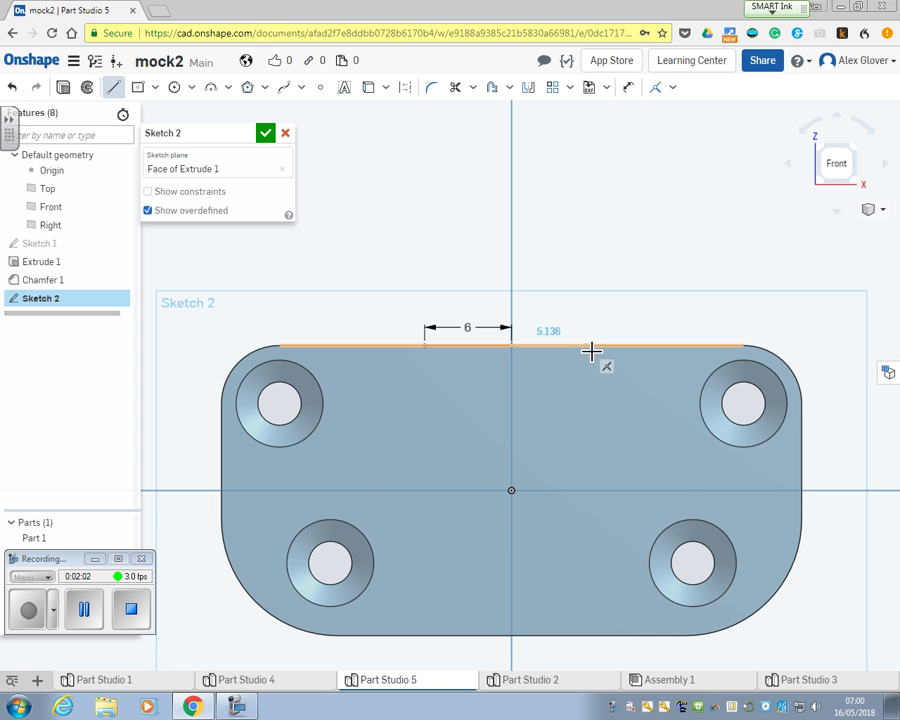
pyautogui.click(590, 350)
pyautogui.write('6')
pyautogui.press('Return')
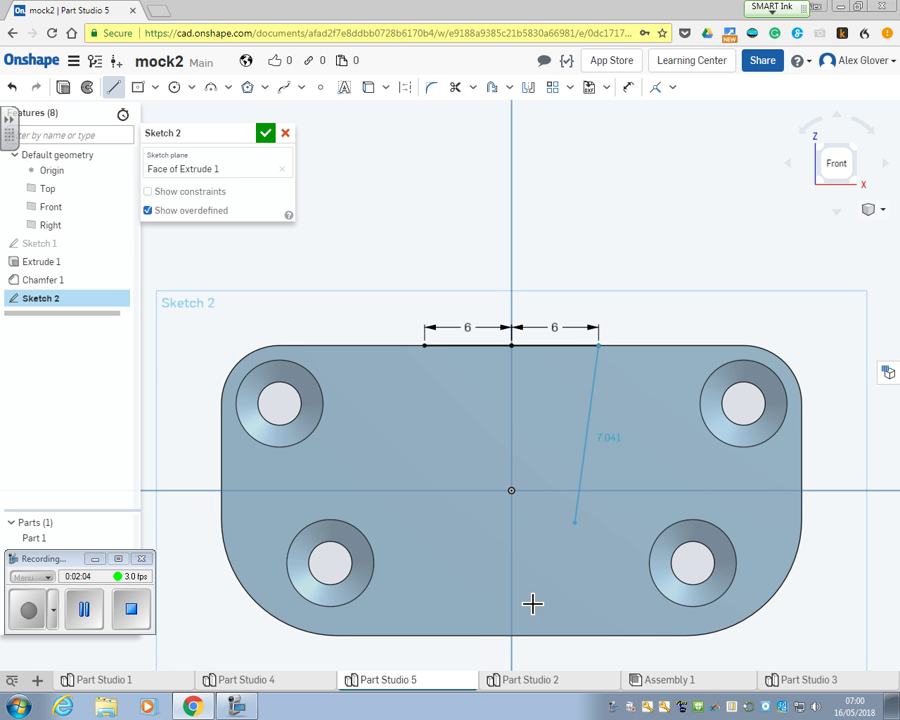
pyautogui.click(512, 635)
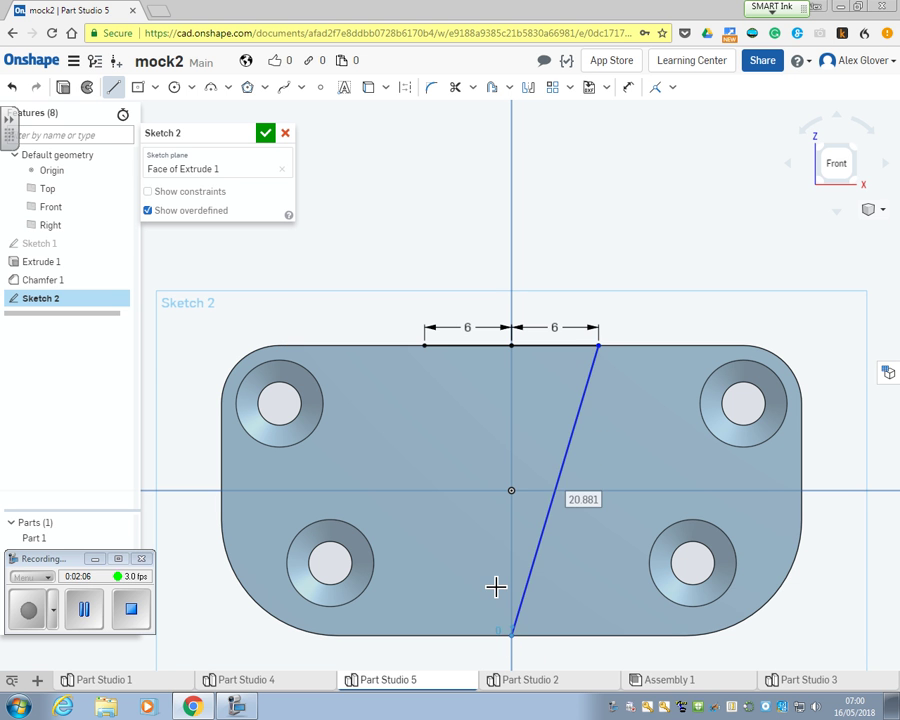
pyautogui.click(425, 346)
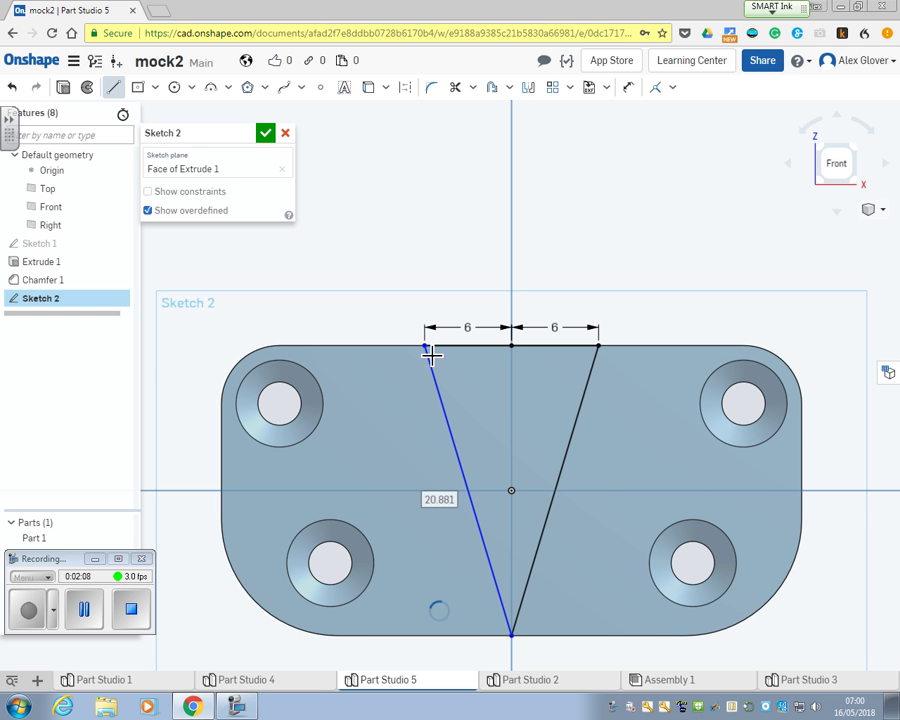
# Step: Accept Sketch 2 and tilt the model into a 3D view
pyautogui.click(266, 134)
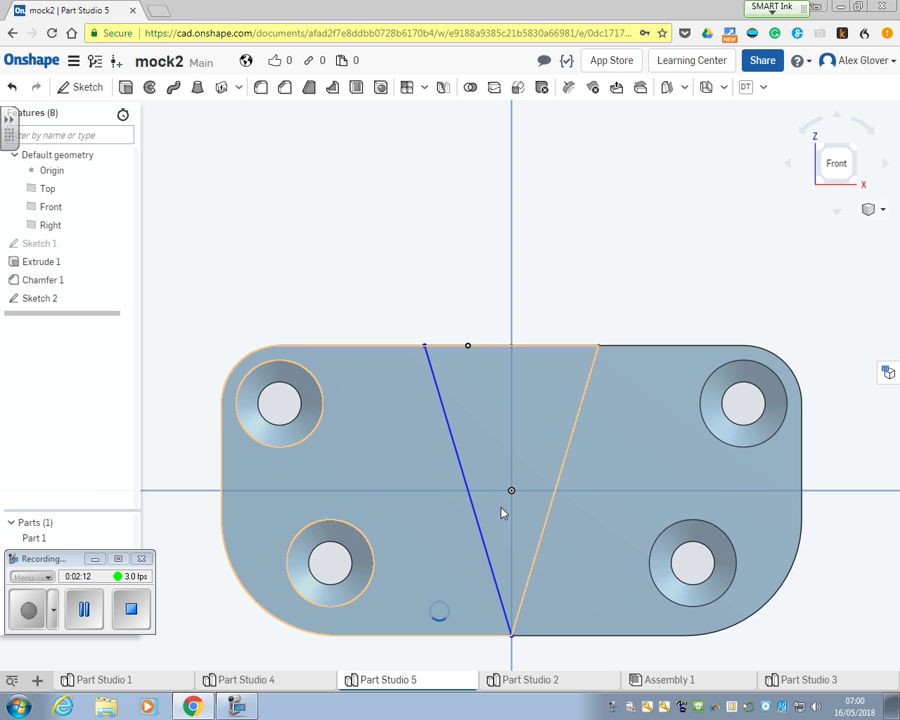
pyautogui.scroll(-5, 514, 467)
pyautogui.moveTo(552, 440); pyautogui.dragTo(520, 456, button='right')
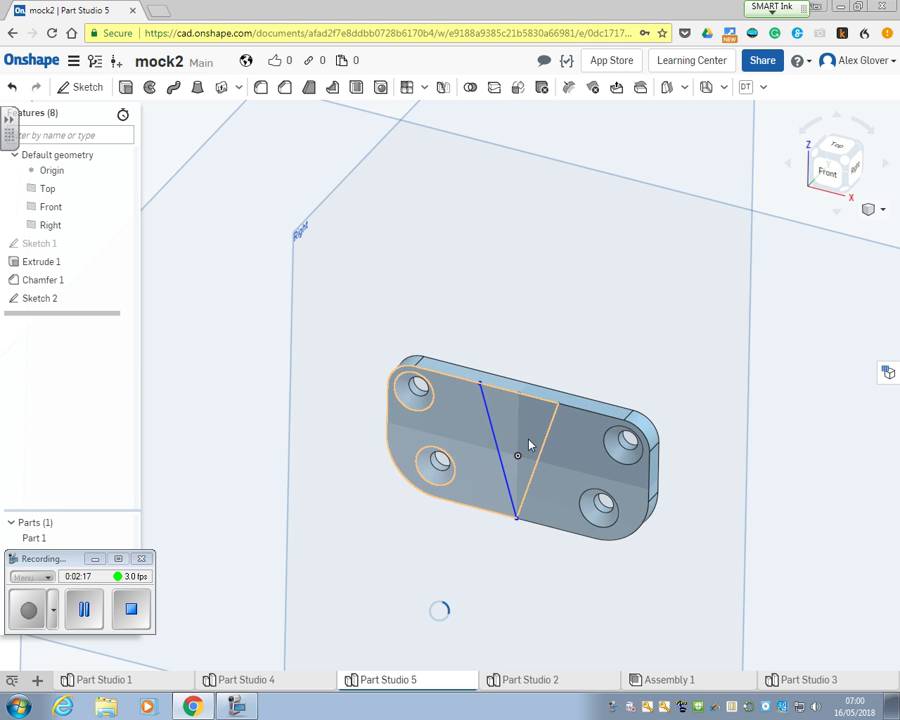
pyautogui.scroll(-3, 537, 437)
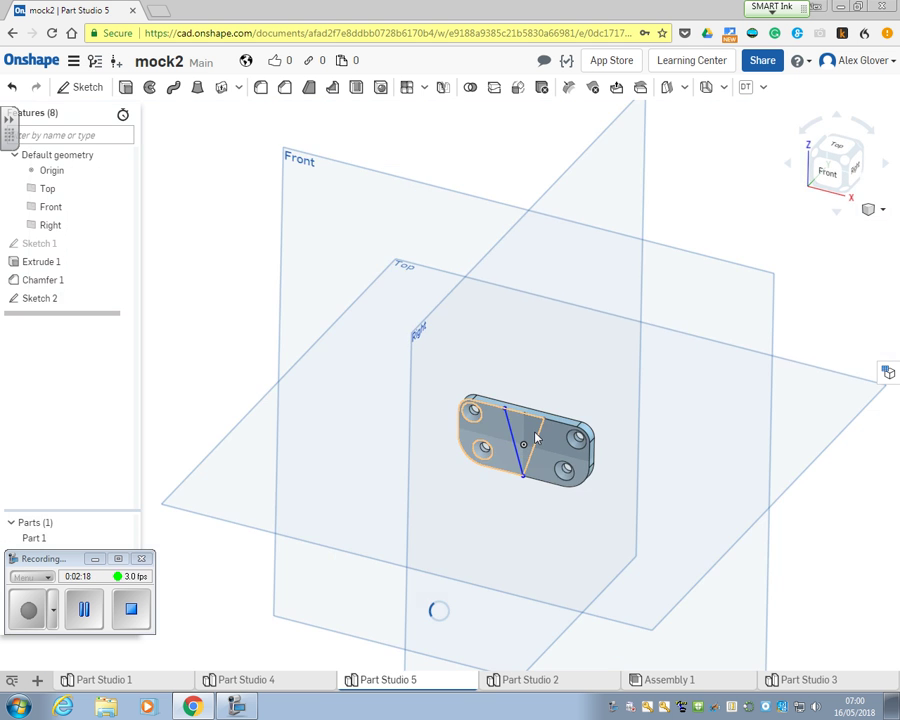
# Step: Create Plane 1 offset 90 mm from the Top plane and view the model from the top
pyautogui.click(200, 501)
pyautogui.rightClick(196, 504)
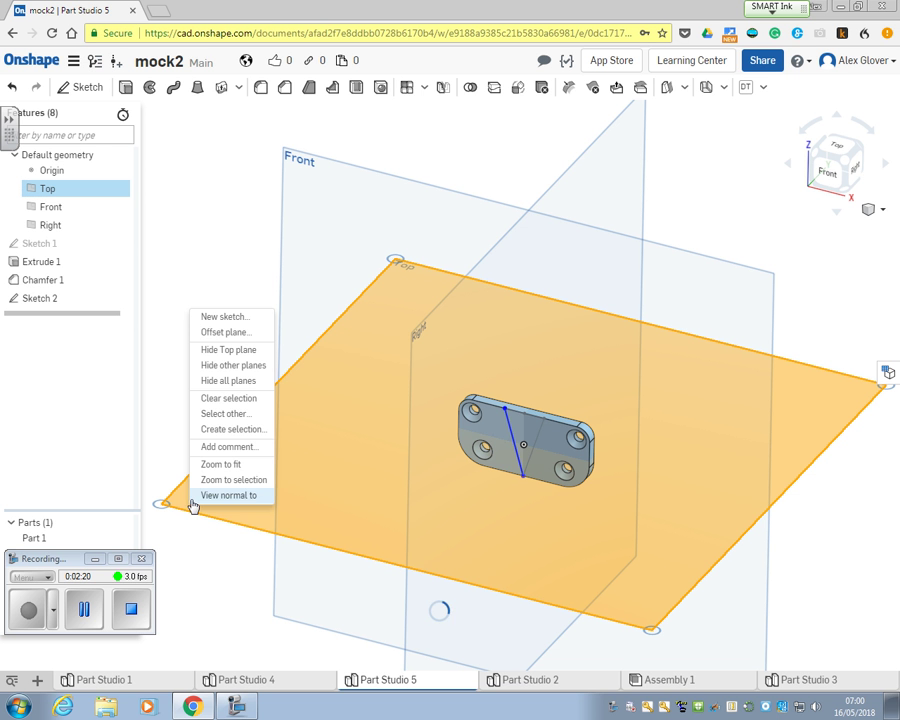
pyautogui.click(230, 332)
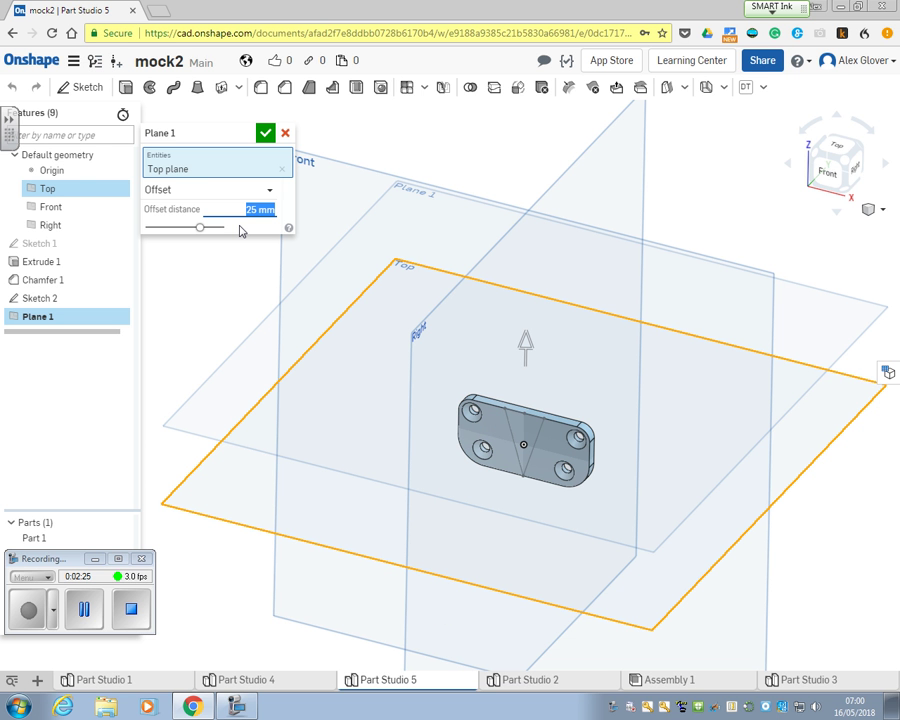
pyautogui.write('5')
pyautogui.write('0')
pyautogui.press('Return')
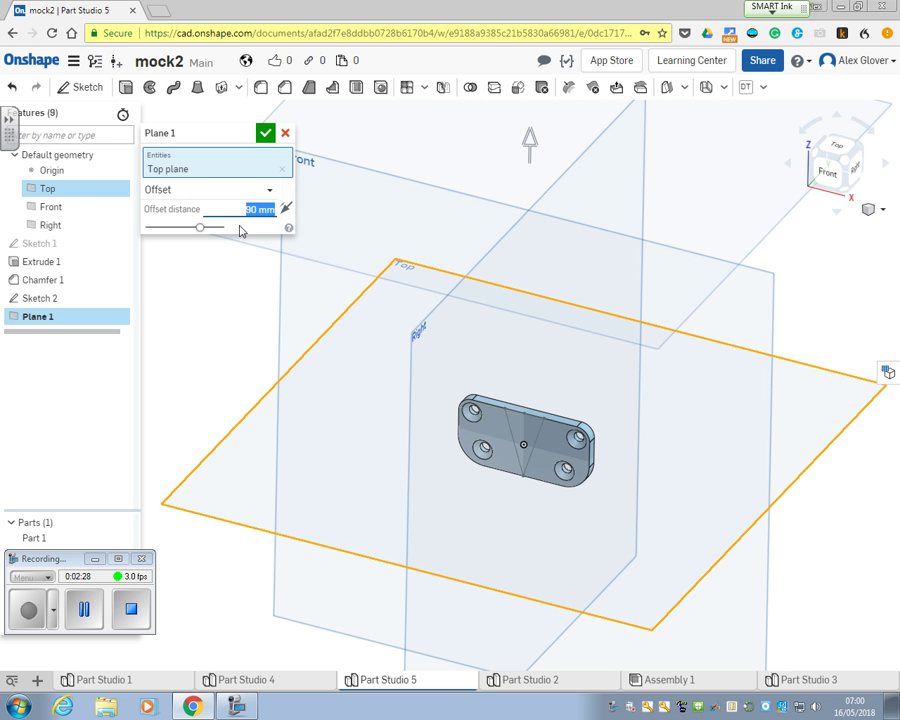
pyautogui.click(265, 132)
pyautogui.click(837, 150)
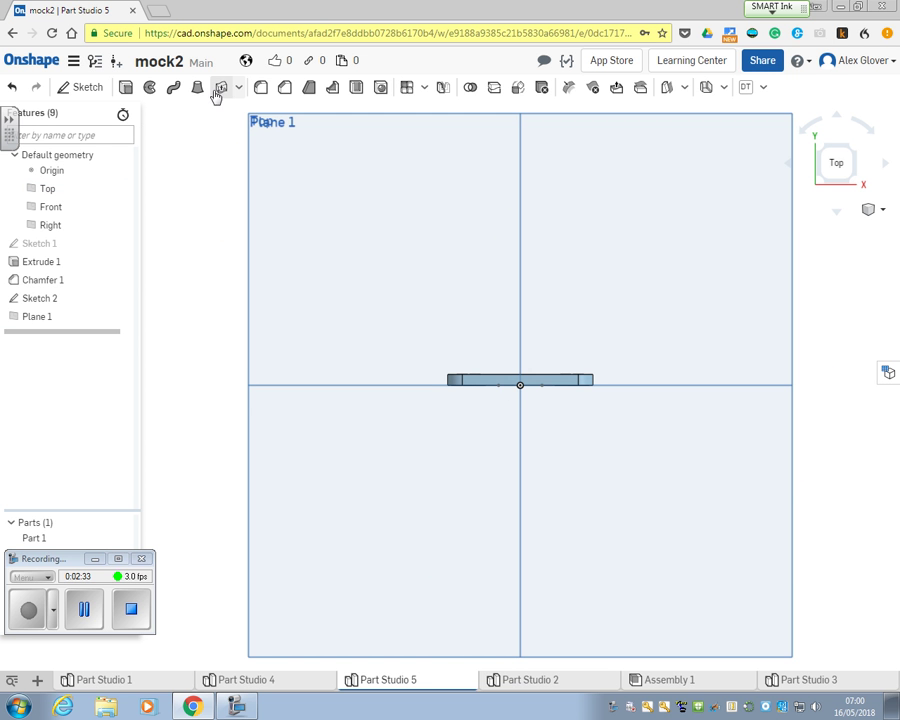
# Step: Start Sketch 3 on Plane 1 and draw an 8 by 6 oval below the plate on the vertical axis
pyautogui.click(86, 90)
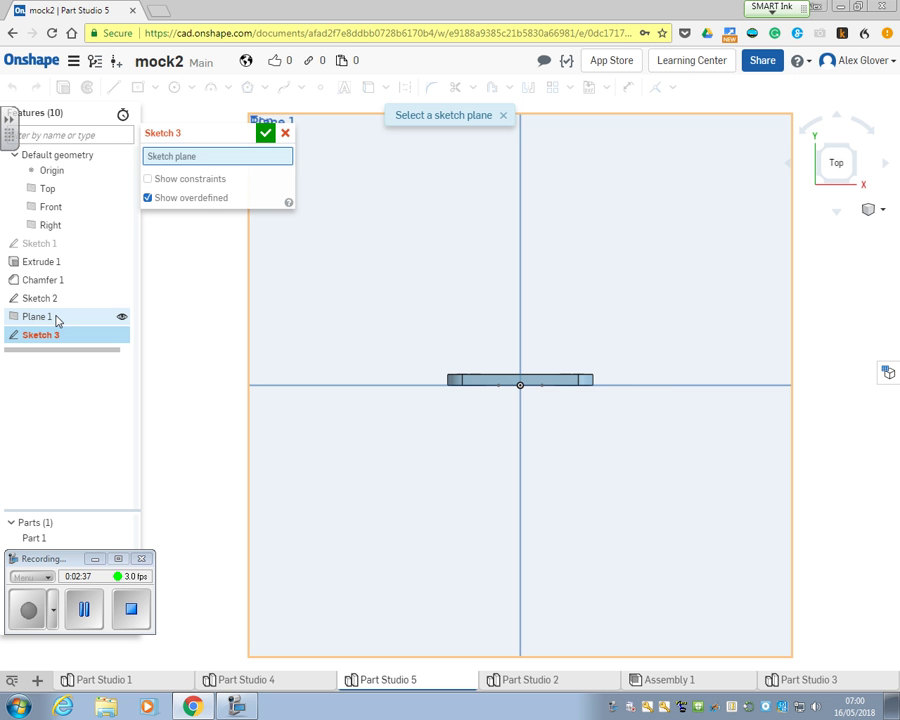
pyautogui.click(59, 318)
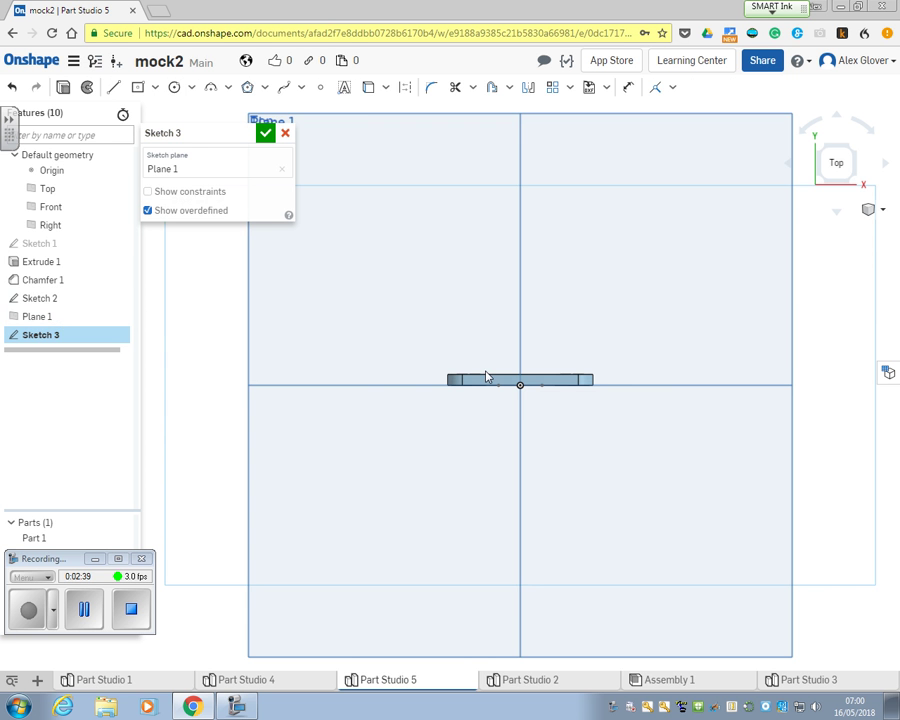
pyautogui.click(191, 89)
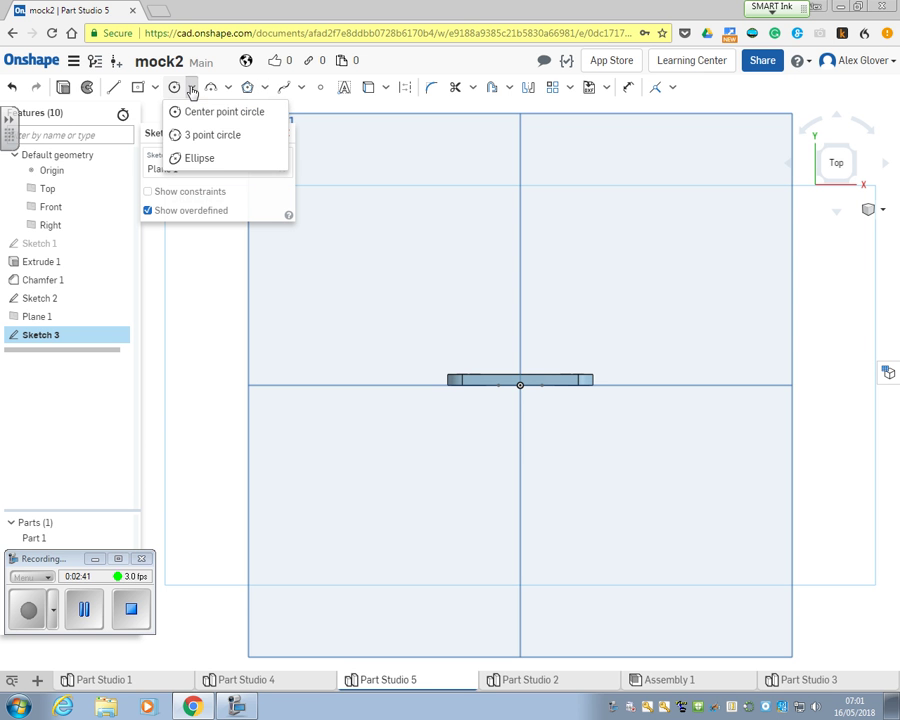
pyautogui.click(205, 136)
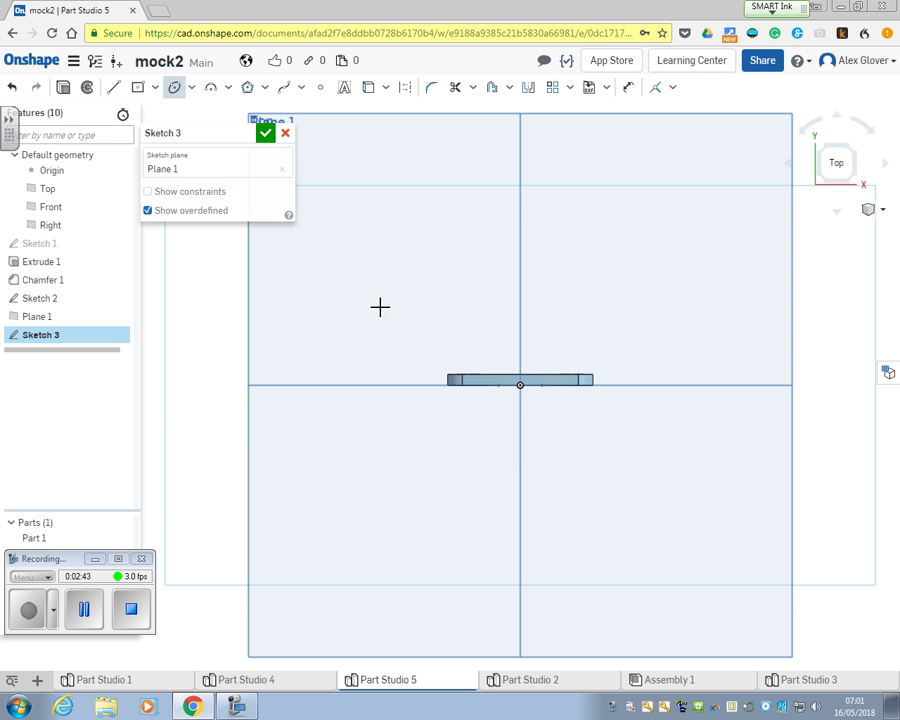
pyautogui.click(528, 450)
pyautogui.click(525, 437)
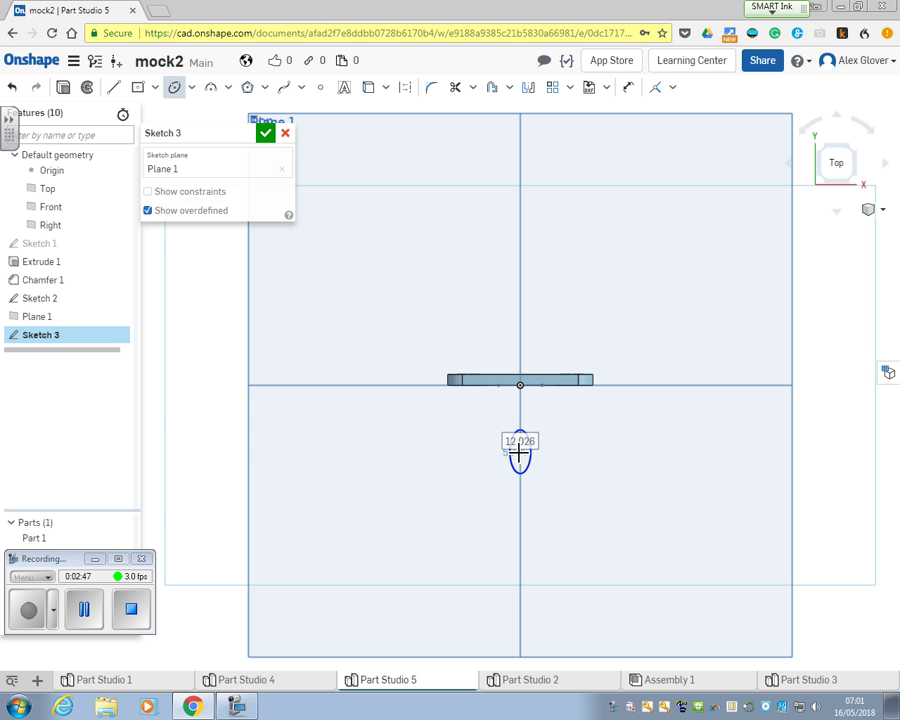
pyautogui.write('8')
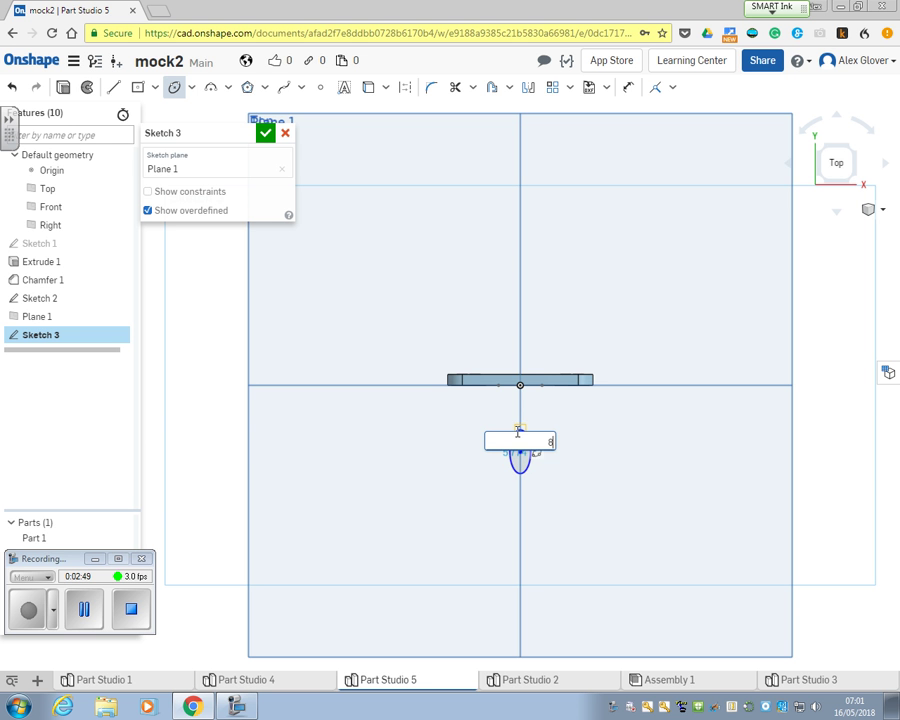
pyautogui.press('Return')
pyautogui.click(521, 437)
pyautogui.press('Escape')
# Step: Dimension the oval 40 mm from the plate's top edge, finish Sketch 3, and view isometric
pyautogui.click(628, 87)
pyautogui.scroll(5, 548, 437)
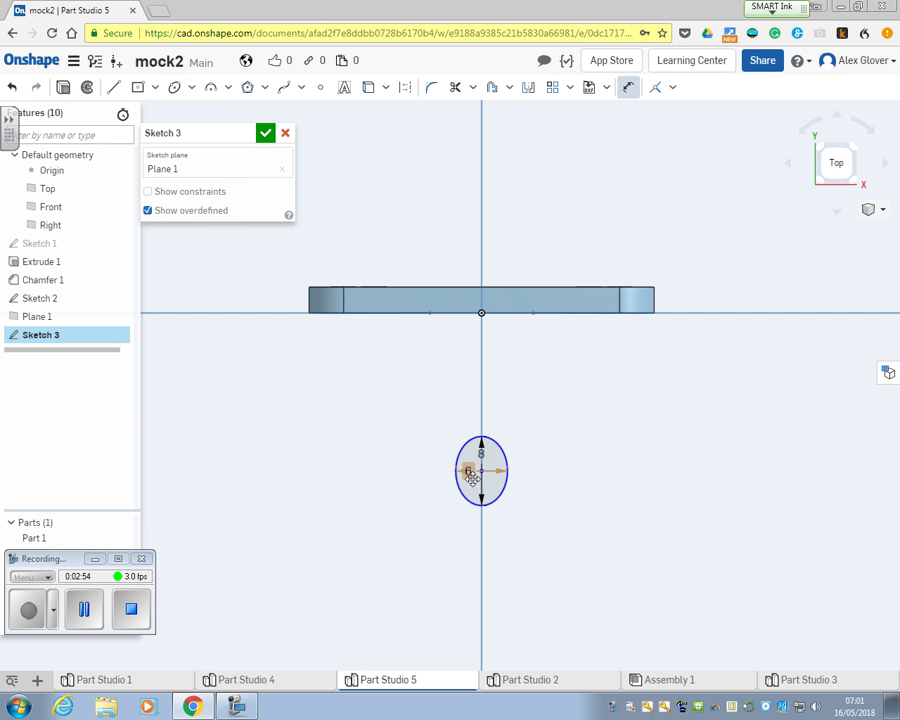
pyautogui.click(500, 293)
pyautogui.click(596, 393)
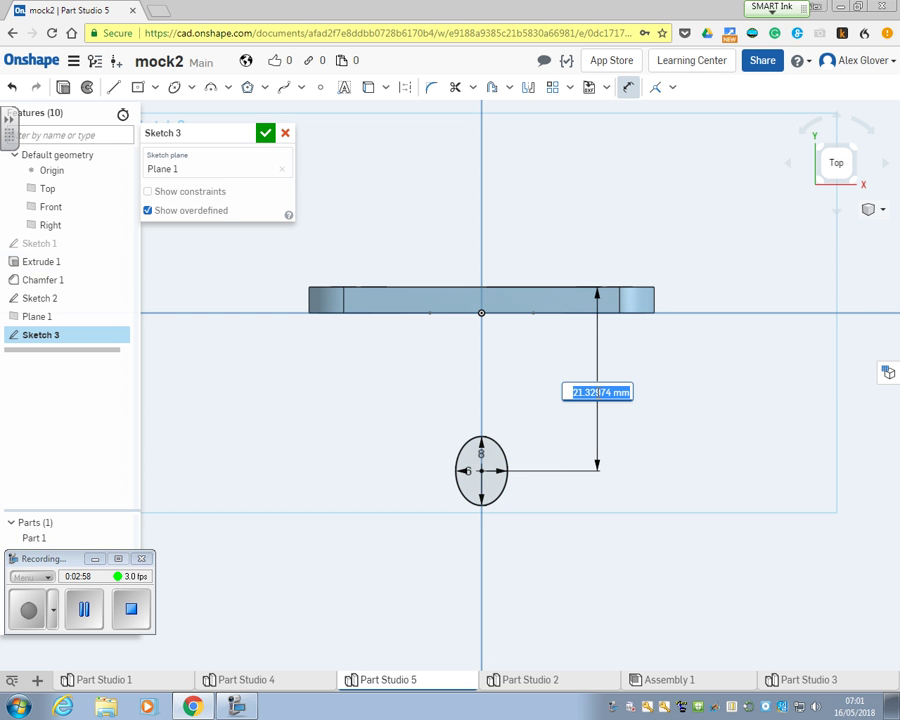
pyautogui.write('40')
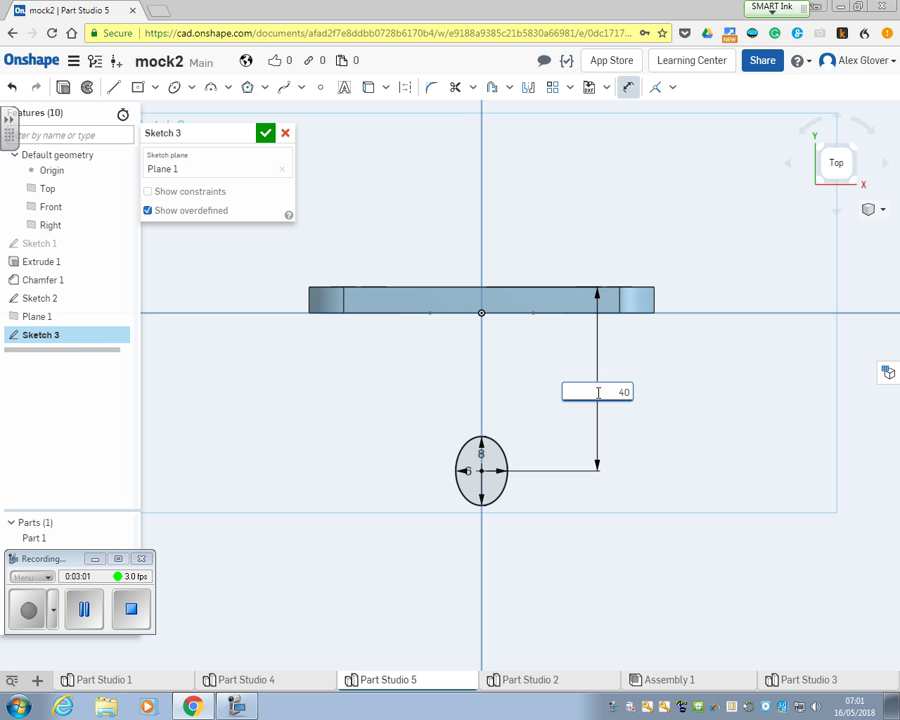
pyautogui.press('Return')
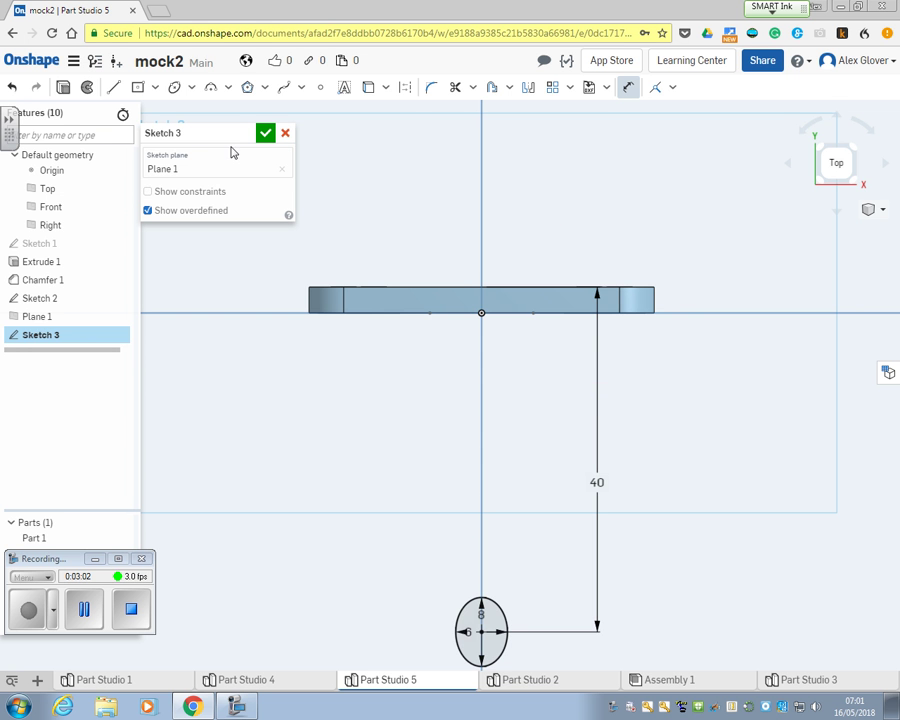
pyautogui.click(265, 134)
pyautogui.scroll(-4, 362, 412)
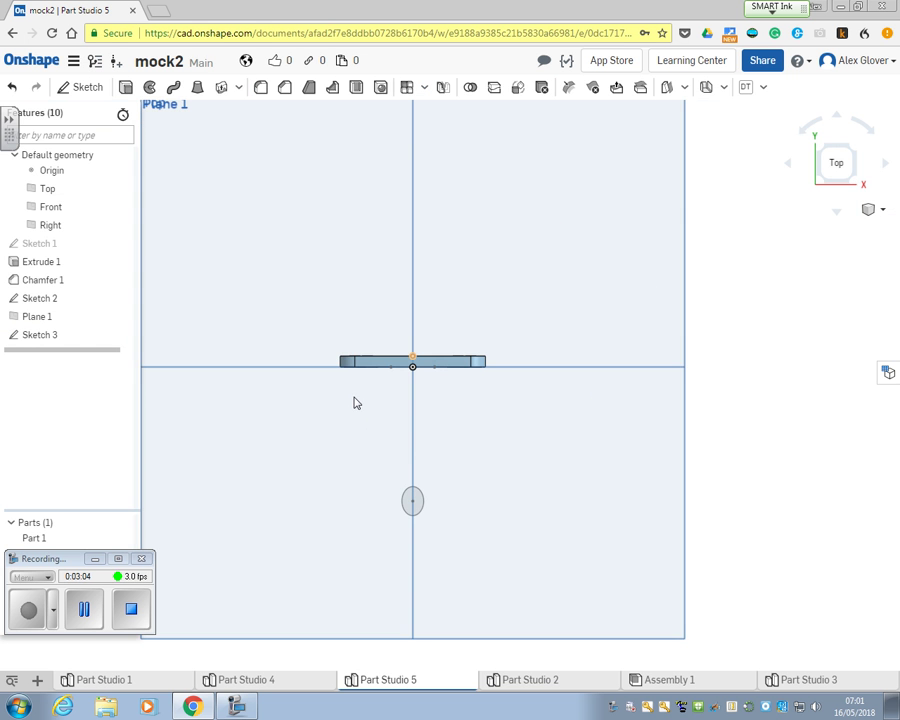
pyautogui.hotkey('shift', '7')
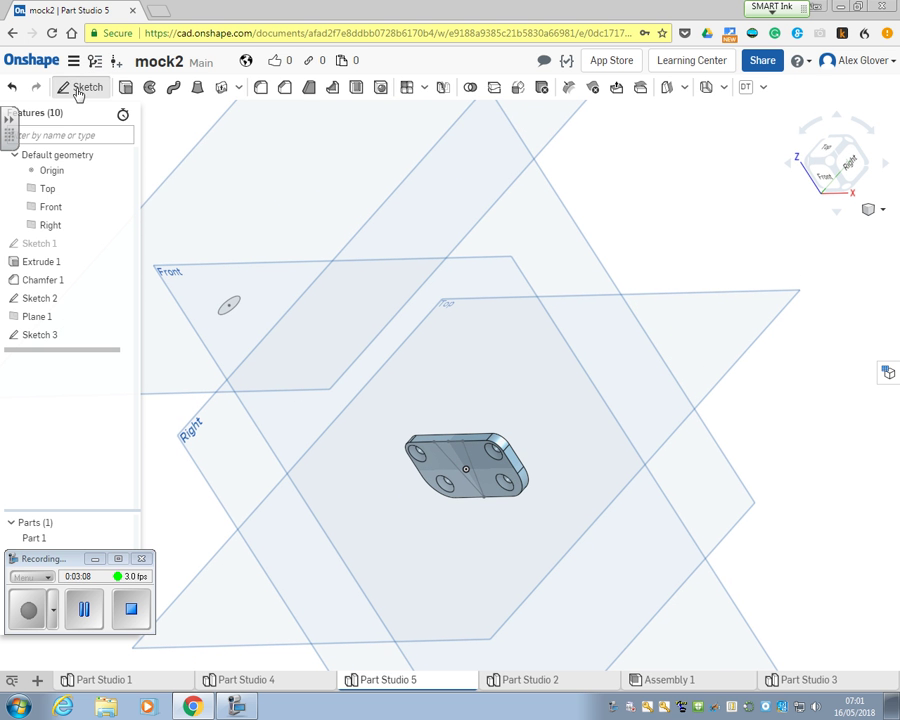
# Step: Start Sketch 4 on the Right plane, viewed face-on
pyautogui.click(80, 87)
pyautogui.click(195, 440)
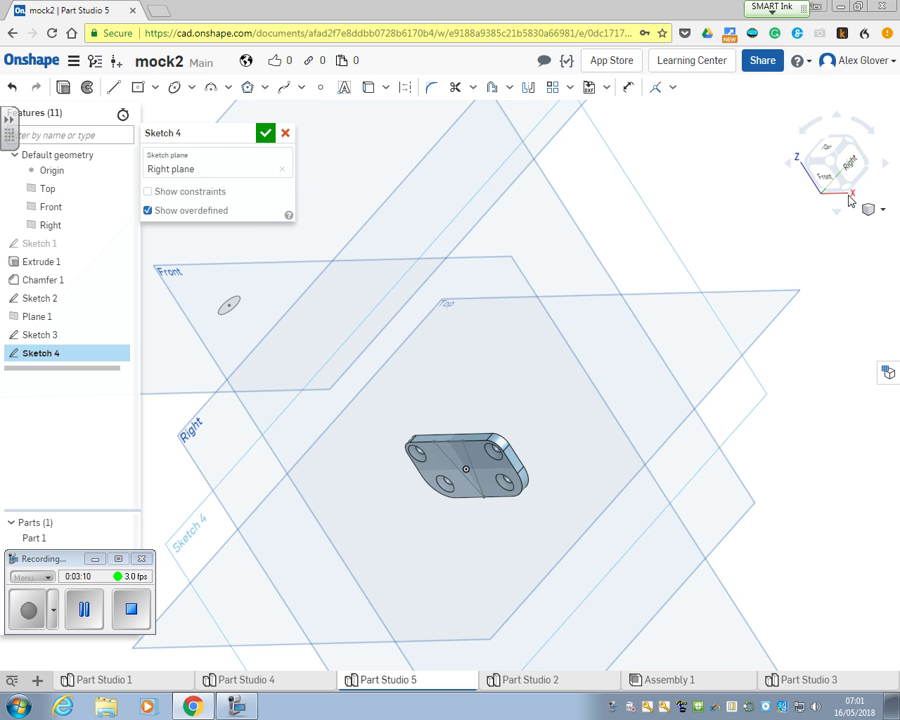
pyautogui.click(846, 162)
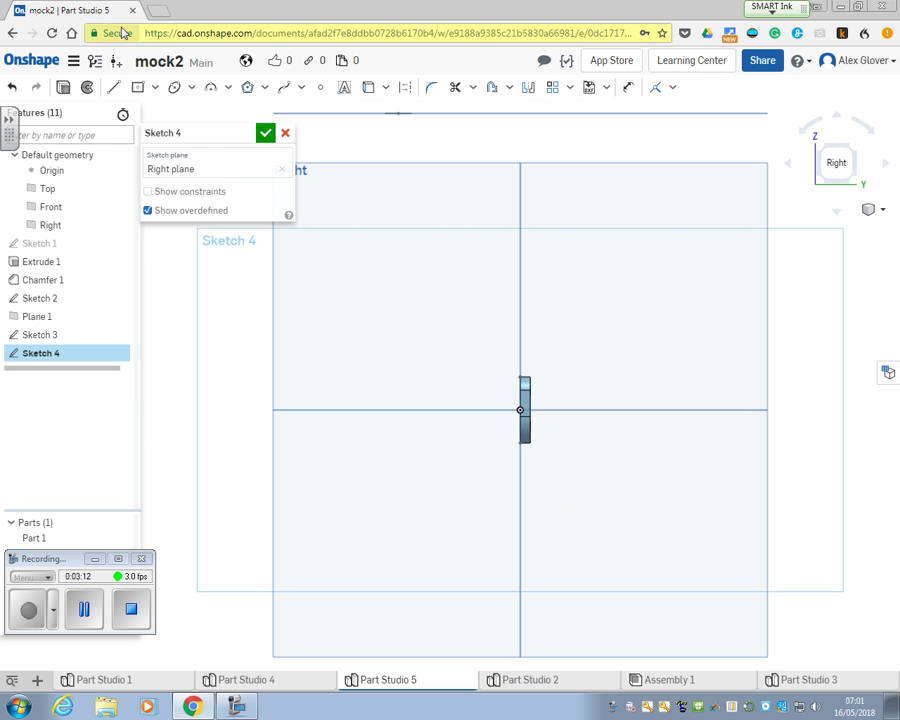
# Step: Draw two center-point circles with diameters 300 and 240
pyautogui.click(191, 87)
pyautogui.click(200, 113)
pyautogui.click(690, 280)
pyautogui.click(474, 399)
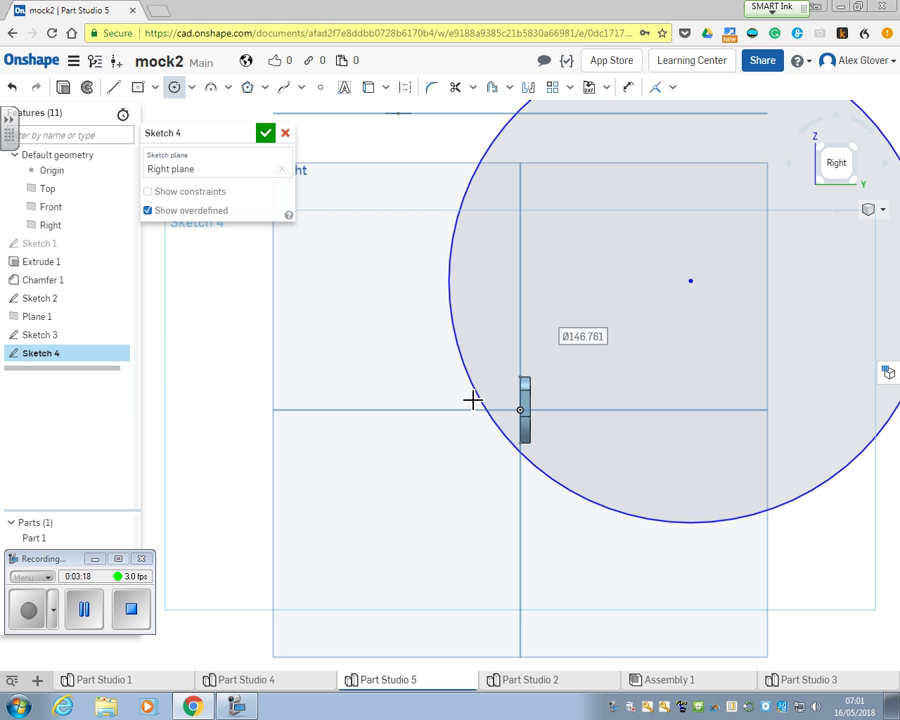
pyautogui.write('300')
pyautogui.press('Return')
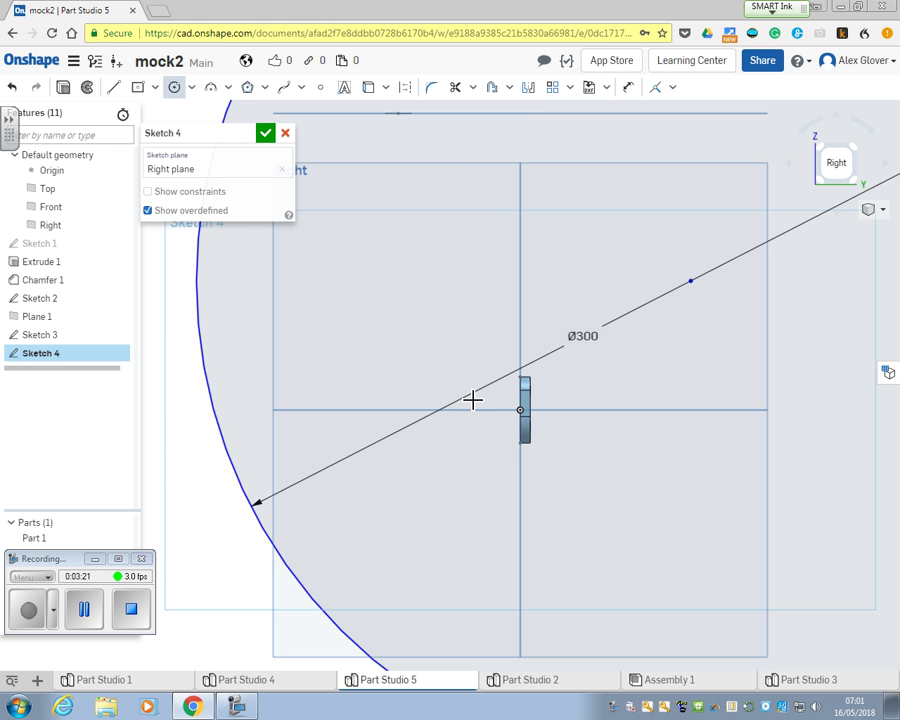
pyautogui.click(656, 244)
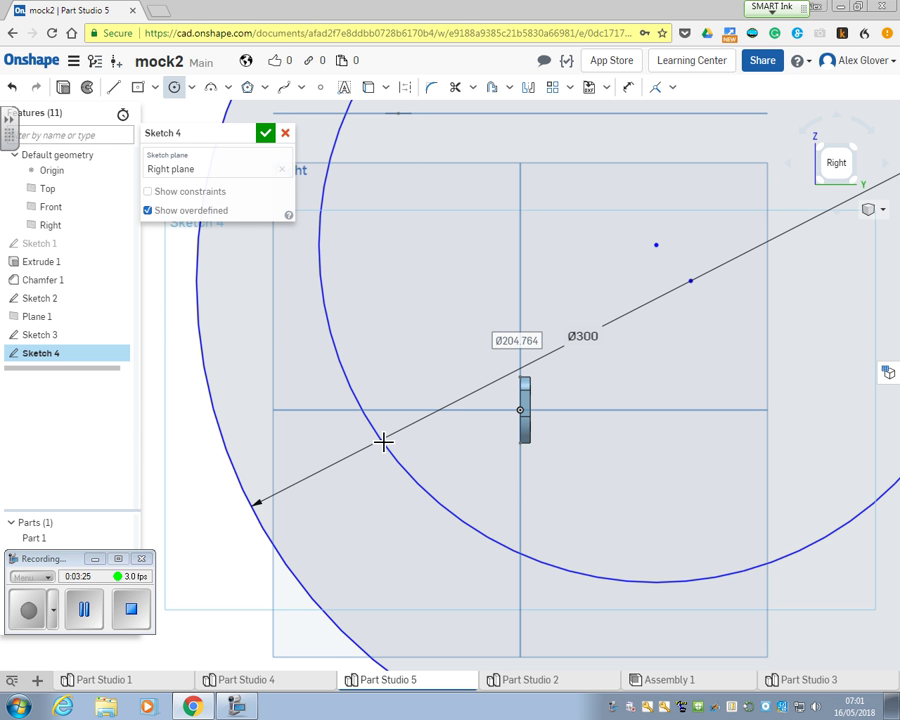
pyautogui.write('240')
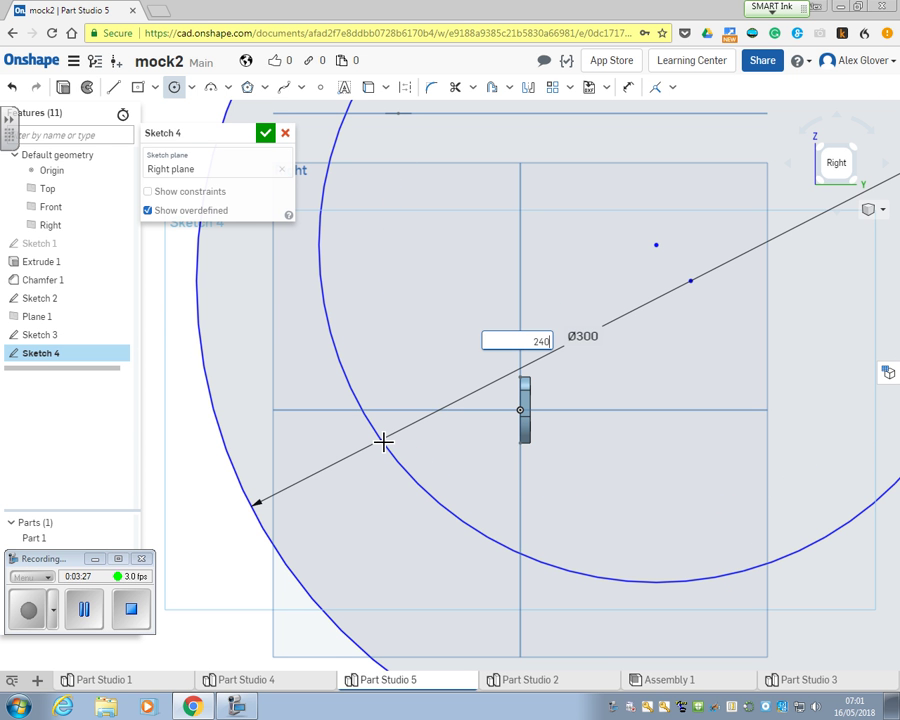
pyautogui.press('Return')
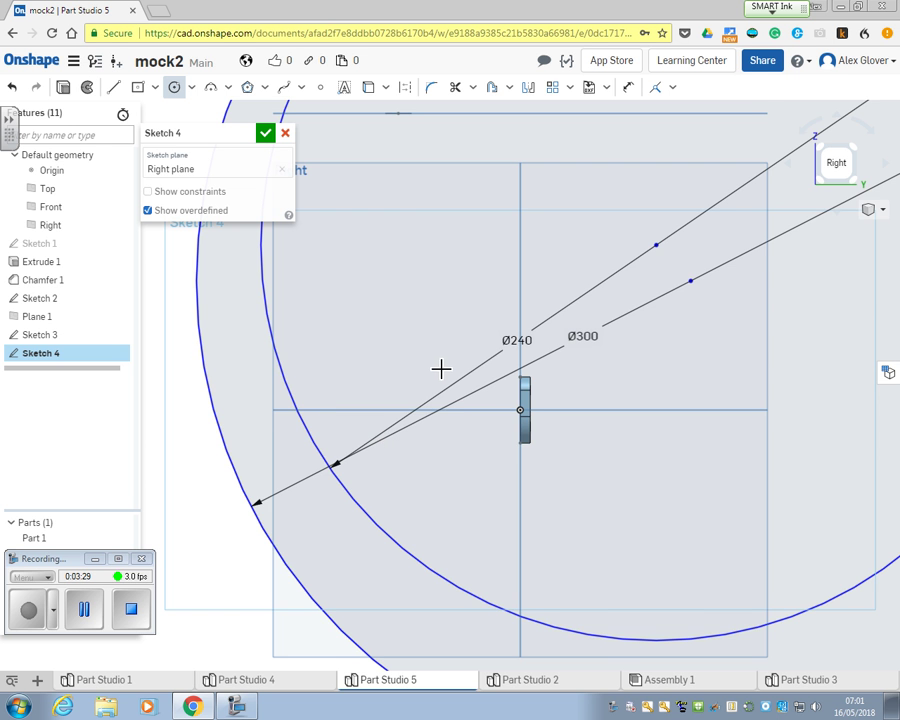
pyautogui.moveTo(398, 287); pyautogui.dragTo(466, 413, button='middle')
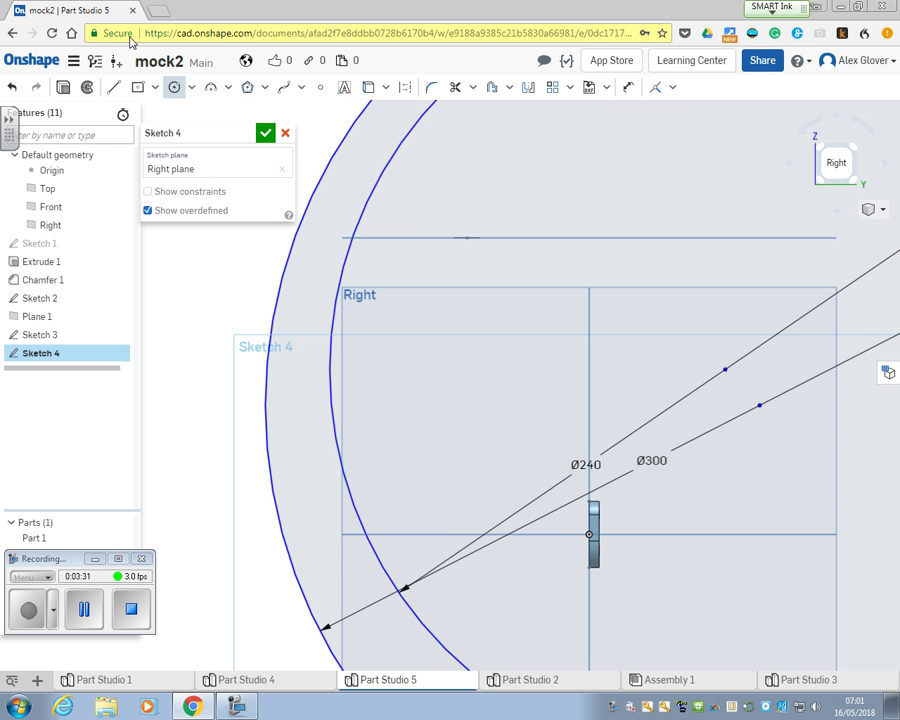
# Step: Make the Ø300 circle coincident with the oval's point and the Ø240 circle with the plate point
pyautogui.click(405, 88)
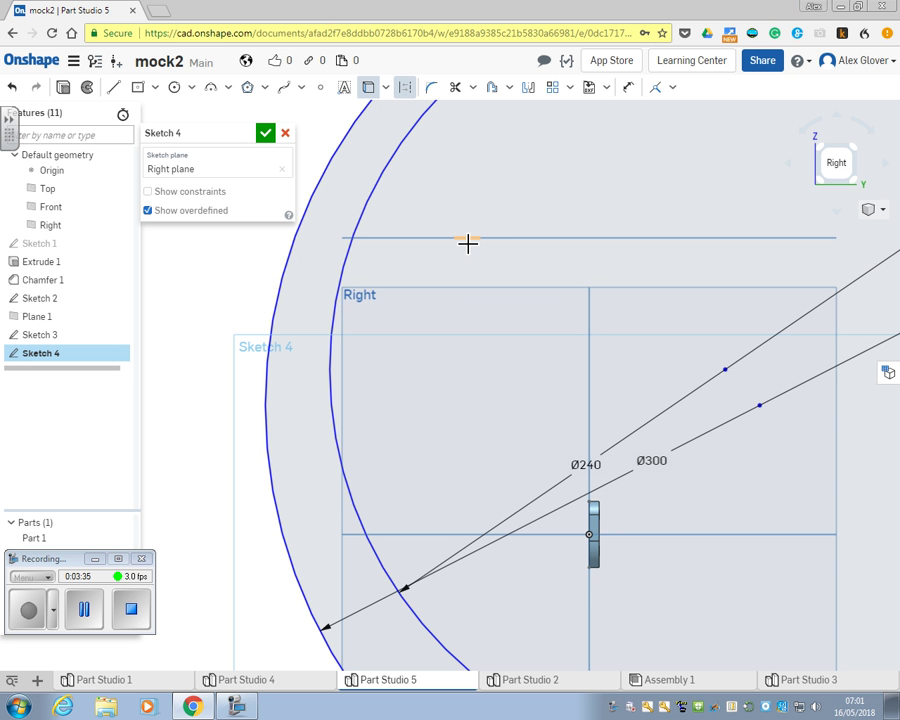
pyautogui.moveTo(466, 223); pyautogui.dragTo(565, 414, button='right')
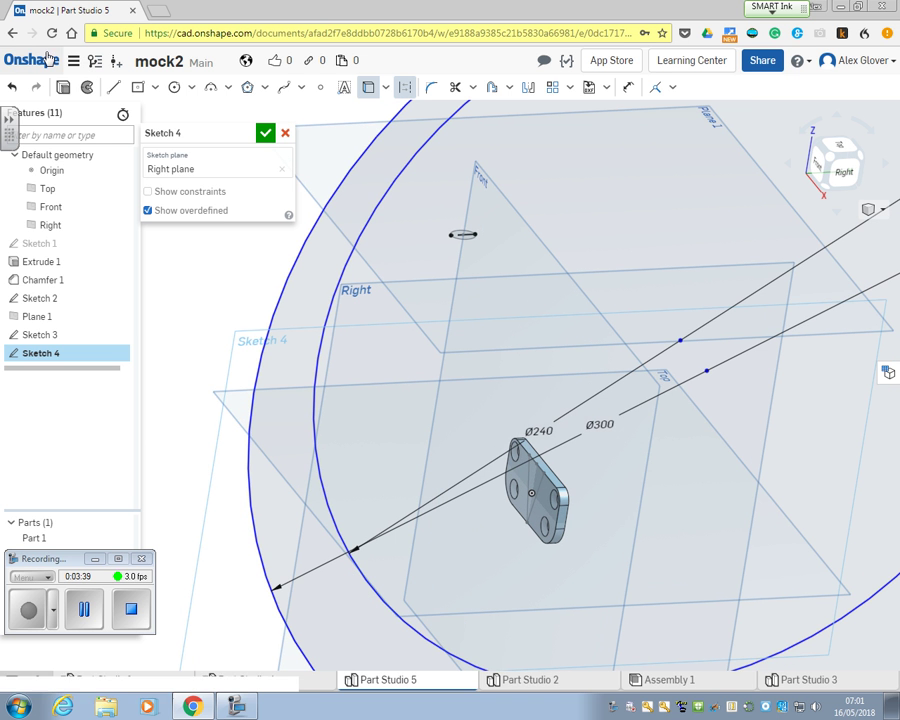
pyautogui.click(655, 92)
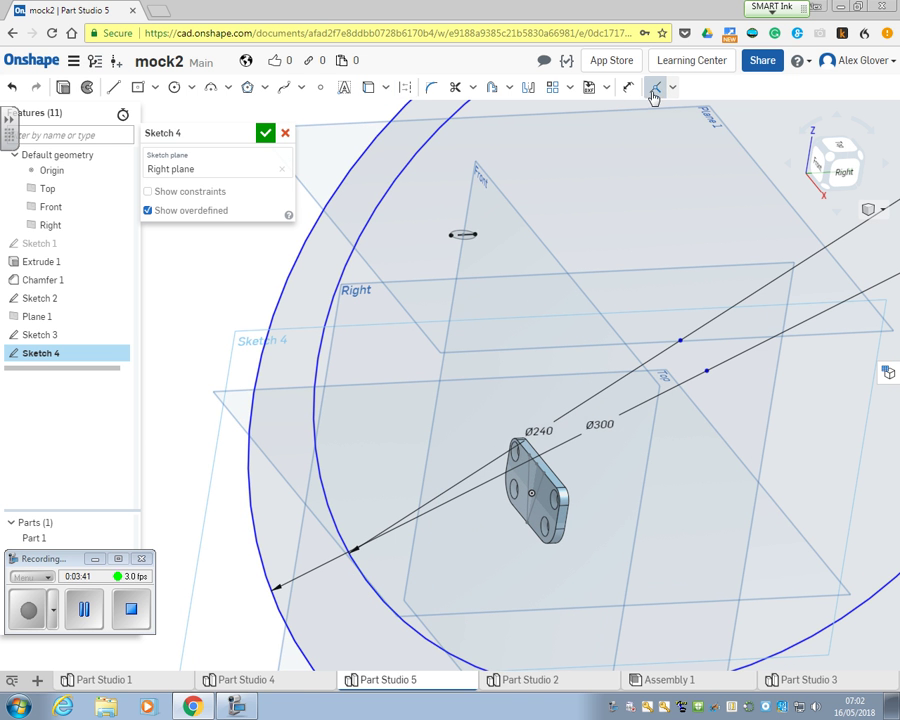
pyautogui.click(250, 445)
pyautogui.click(455, 237)
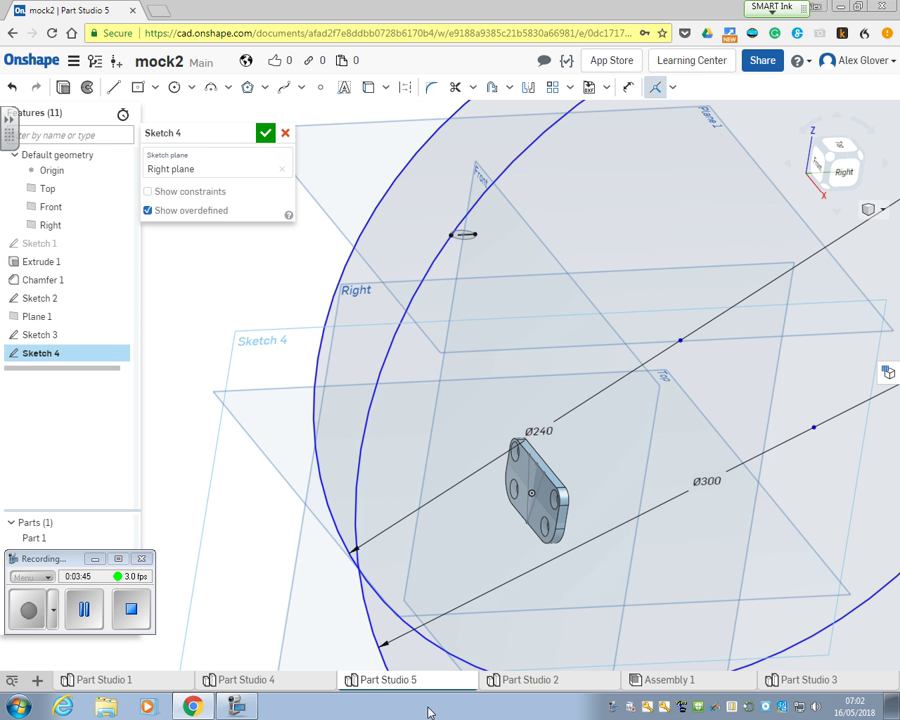
pyautogui.click(380, 648)
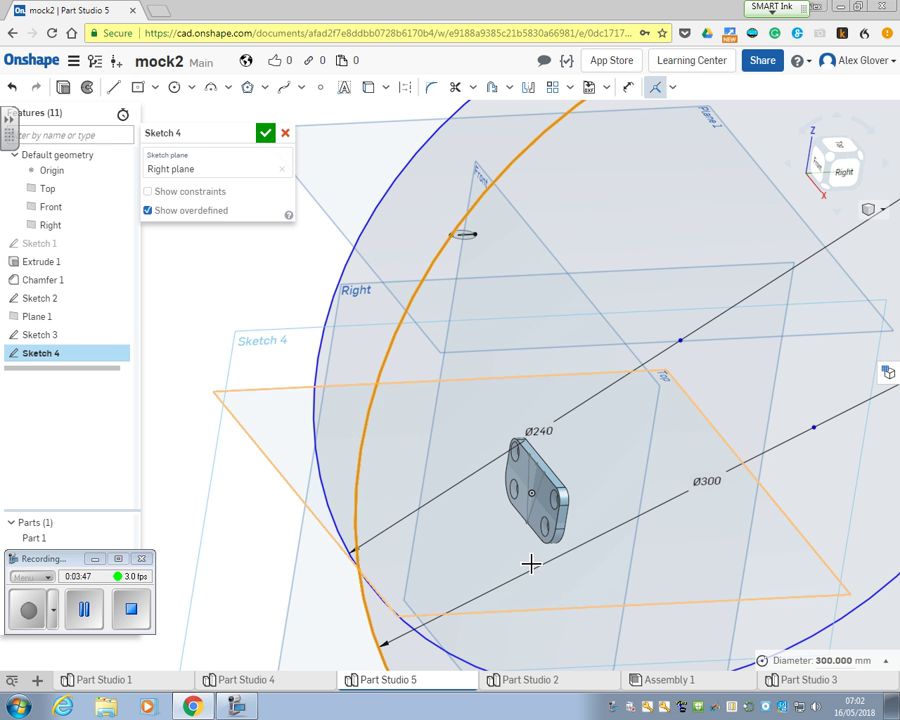
pyautogui.click(527, 529)
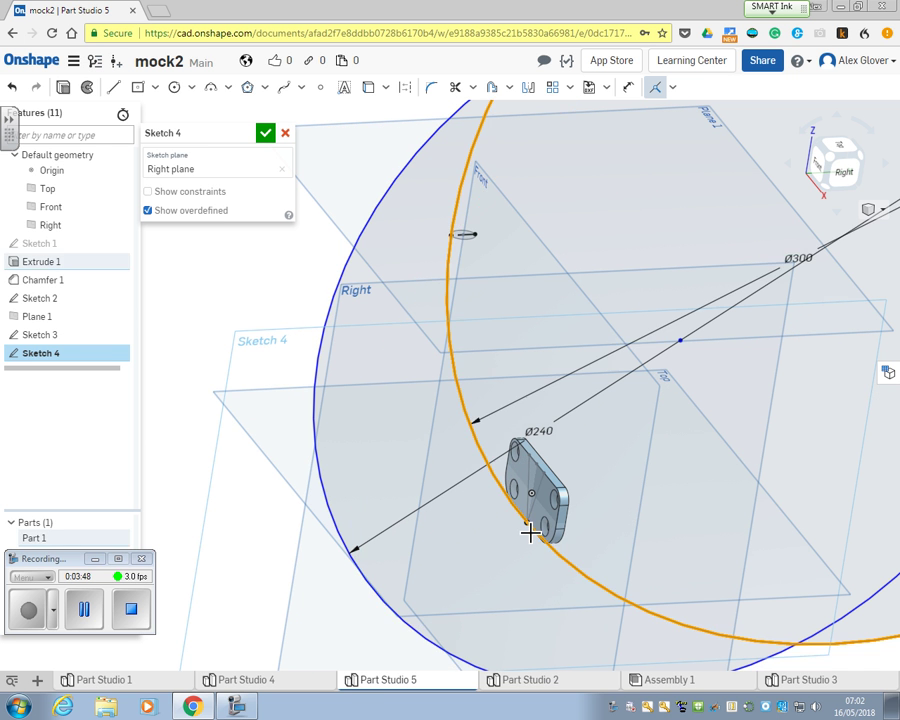
# Step: Select the Ø240 circle and reorient the view face-on to the sketch
pyautogui.click(342, 528)
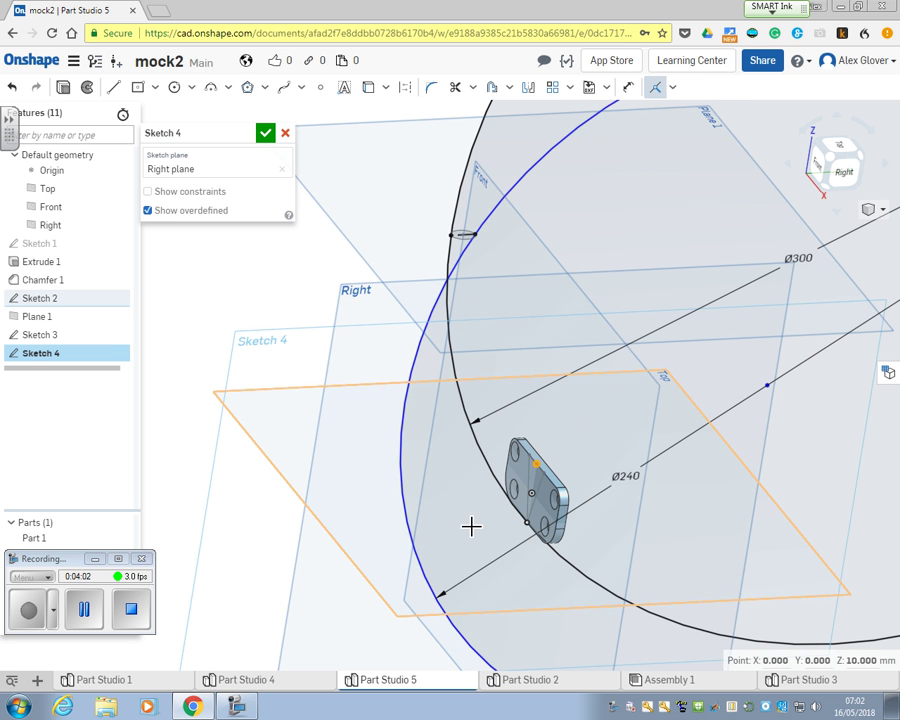
pyautogui.scroll(-5, 480, 525)
pyautogui.moveTo(488, 512); pyautogui.dragTo(442, 510, button='right')
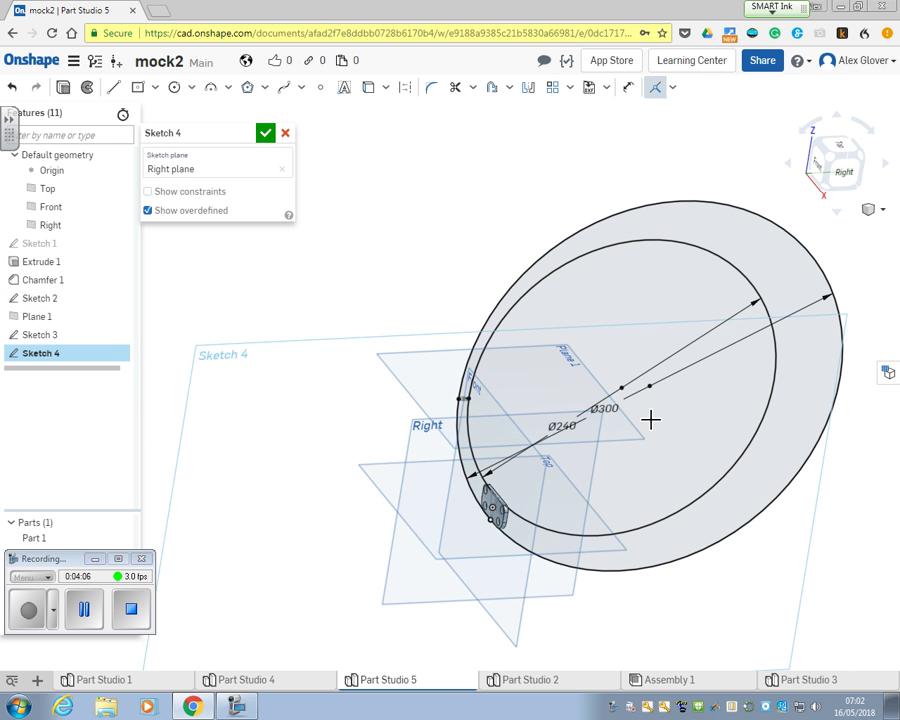
pyautogui.press('n')
pyautogui.press('l')
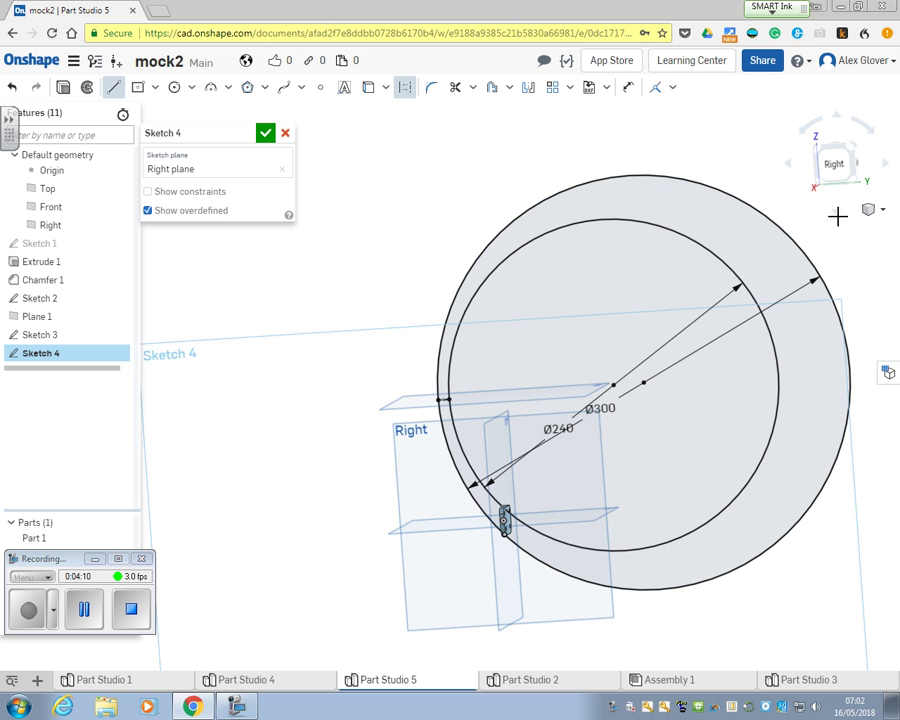
# Step: Add a horizontal and a vertical line above and through the plate, then close Sketch 4
pyautogui.click(848, 164)
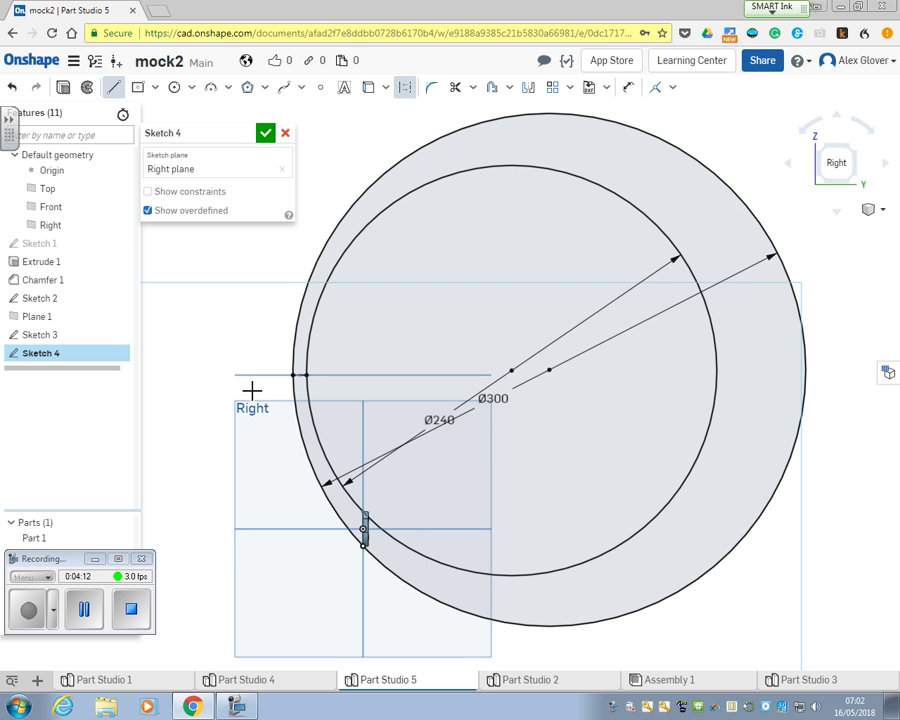
pyautogui.scroll(2, 255, 387)
pyautogui.click(272, 371)
pyautogui.click(411, 372)
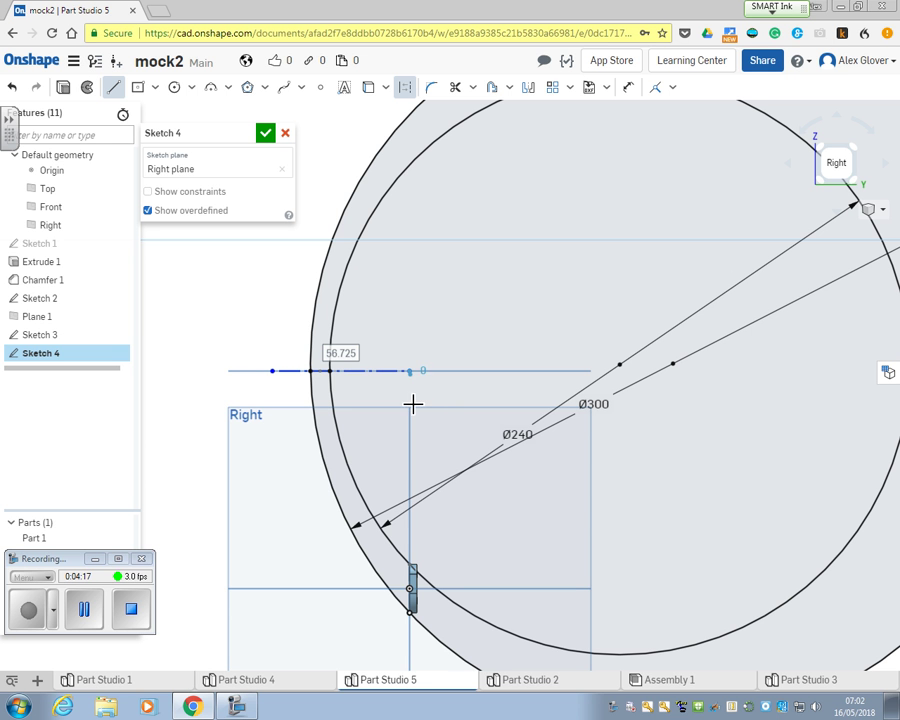
pyautogui.click(409, 665)
pyautogui.click(266, 134)
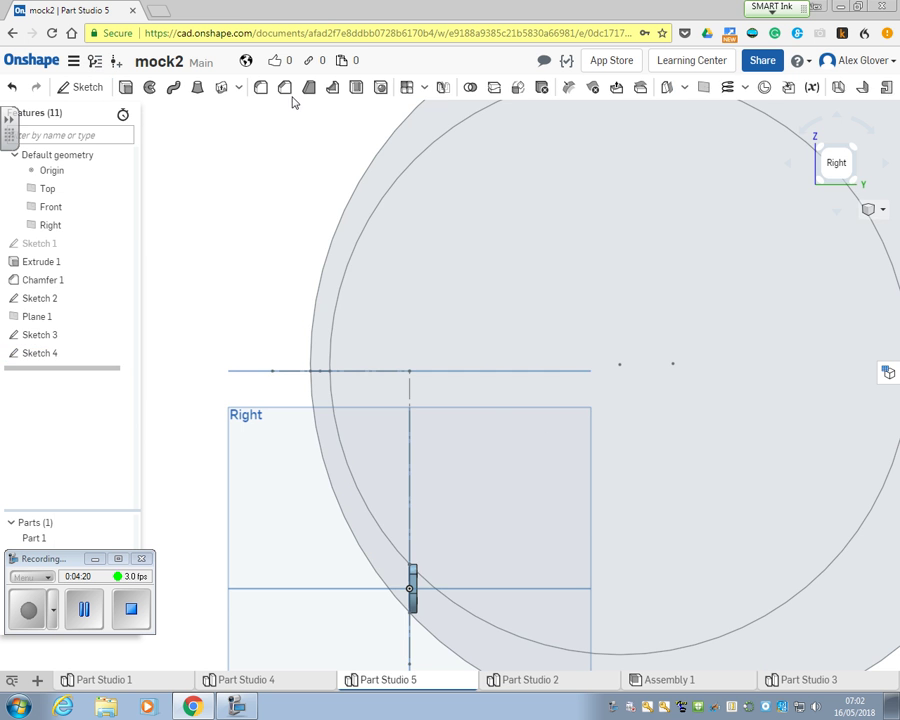
# Step: Reopen Sketch 4, trim away the unwanted circle arcs, and close it
pyautogui.doubleClick(53, 355)
pyautogui.click(455, 88)
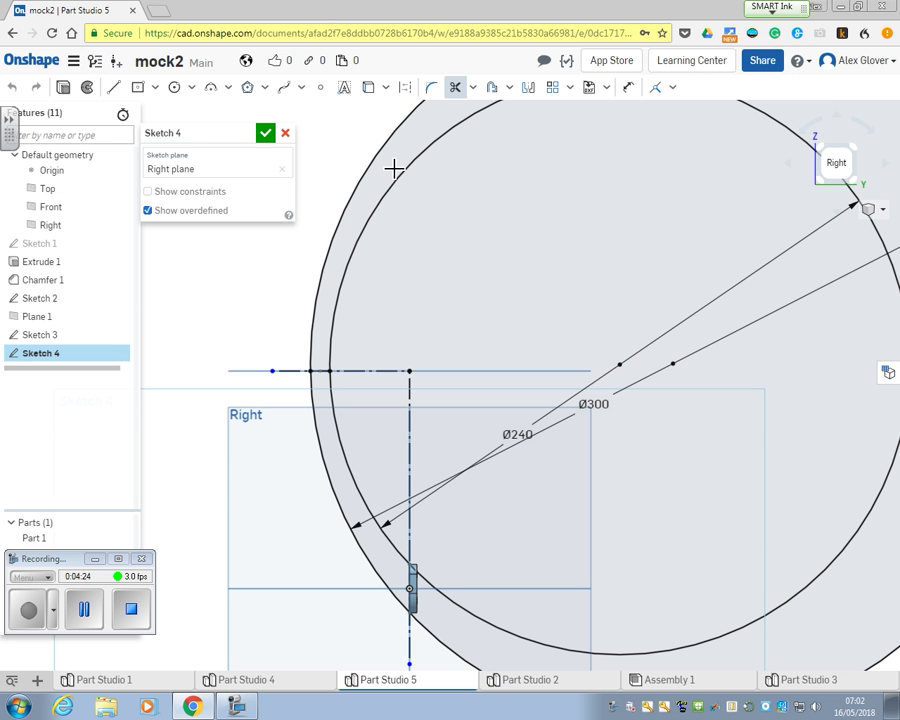
pyautogui.click(361, 224)
pyautogui.click(367, 232)
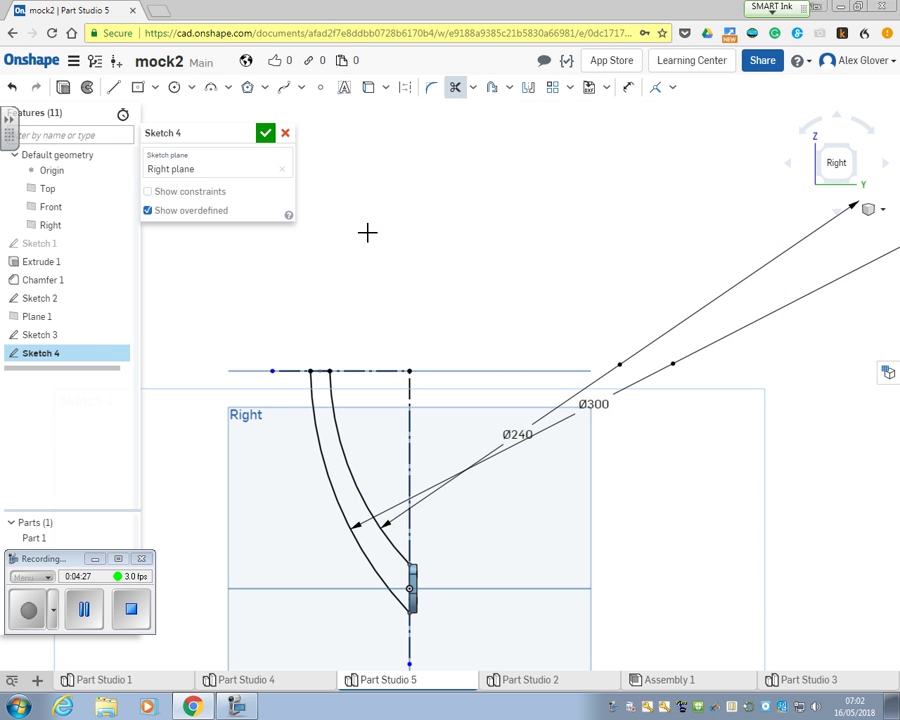
pyautogui.click(267, 135)
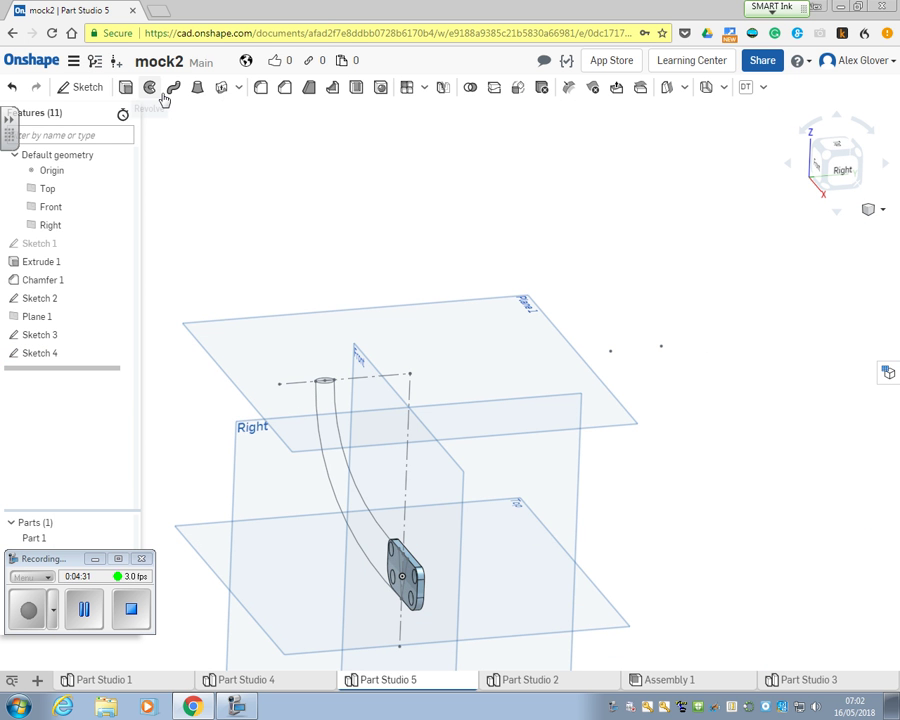
# Step: Loft Sketch 2 to Sketch 3, using the Sketch 4 curve as both guide and path
pyautogui.click(198, 88)
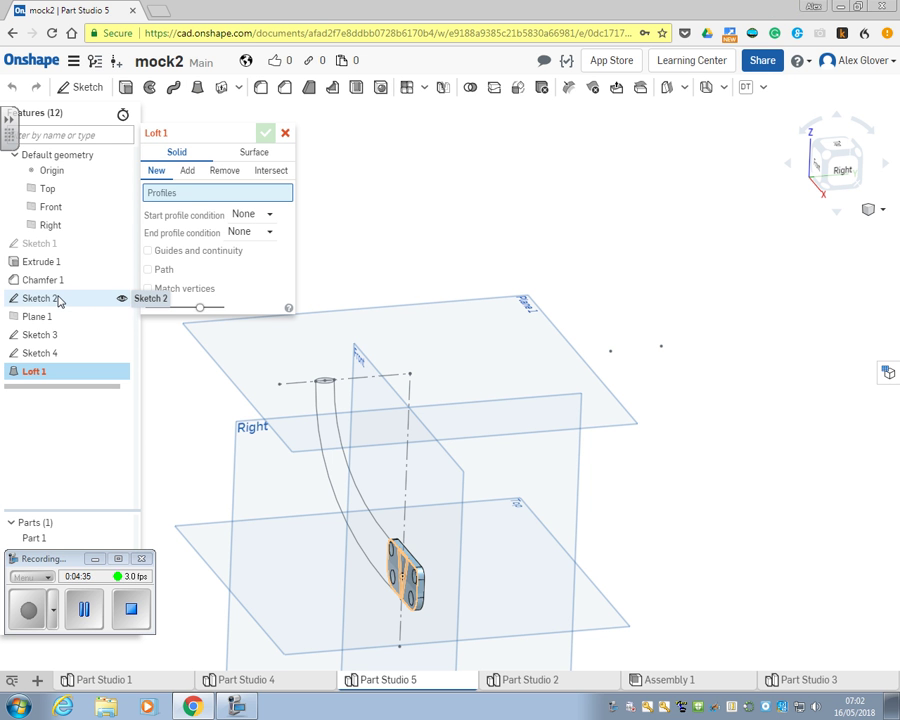
pyautogui.click(58, 300)
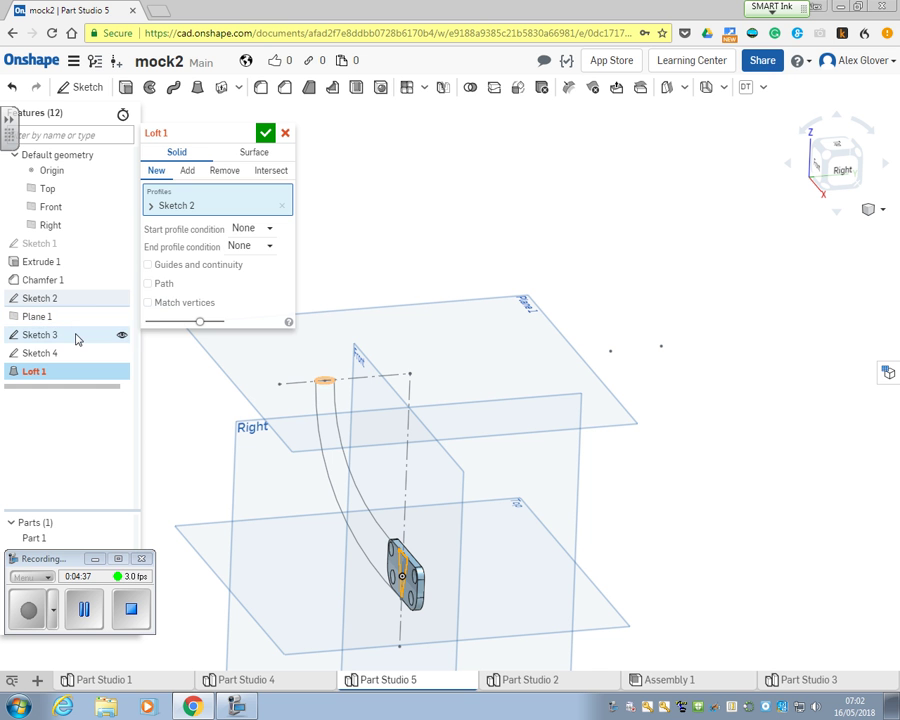
pyautogui.click(76, 340)
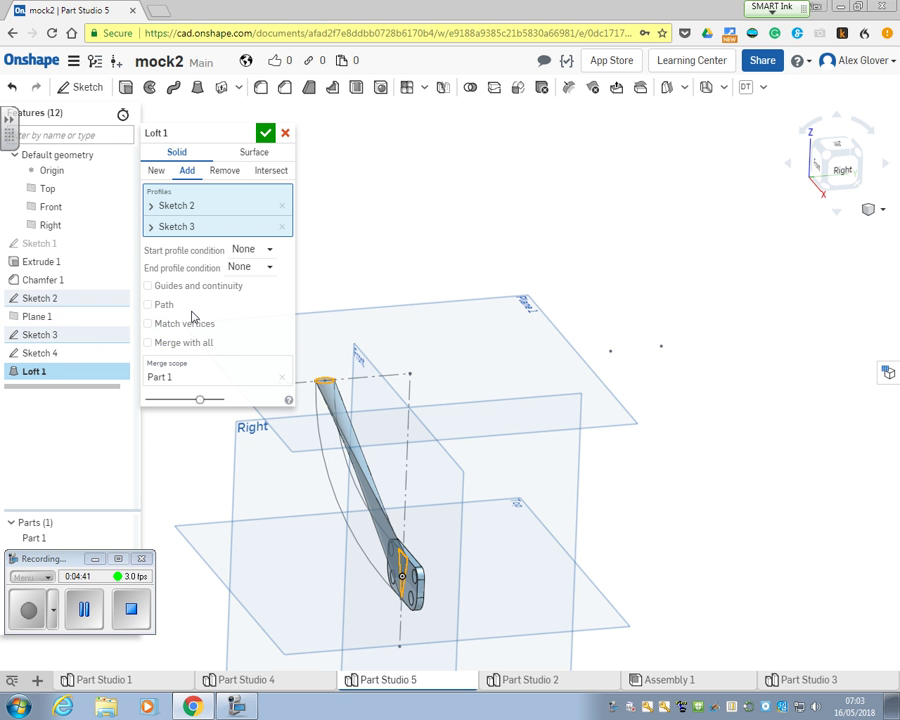
pyautogui.click(176, 286)
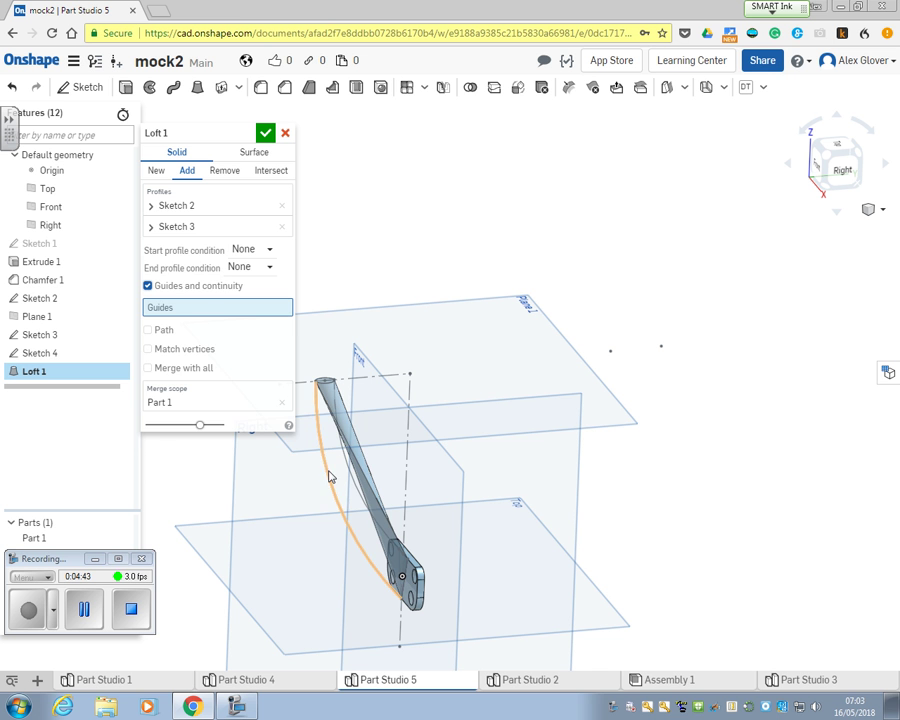
pyautogui.click(328, 472)
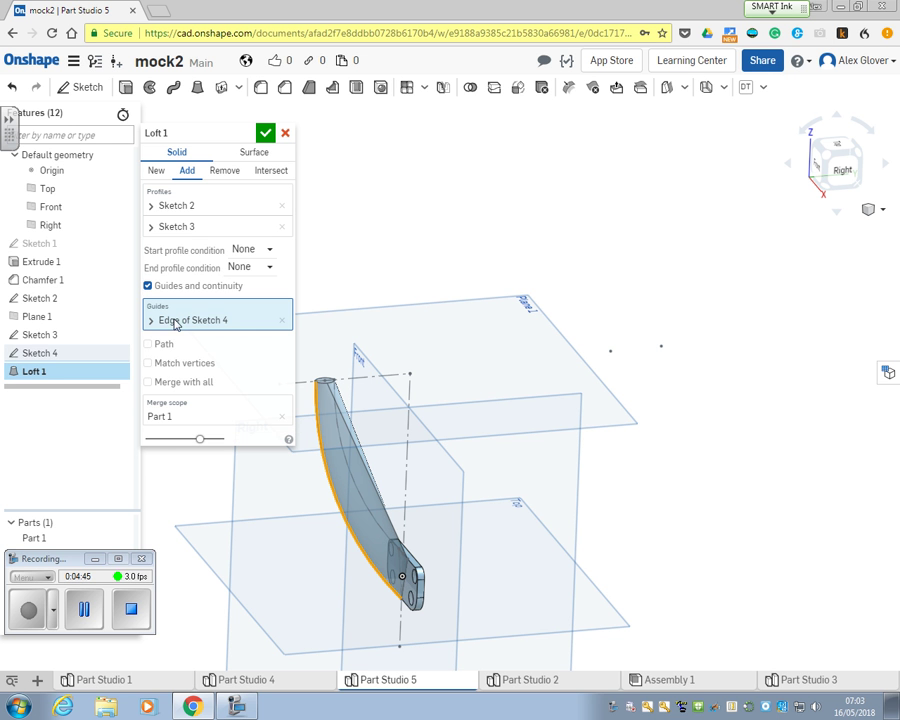
pyautogui.click(150, 344)
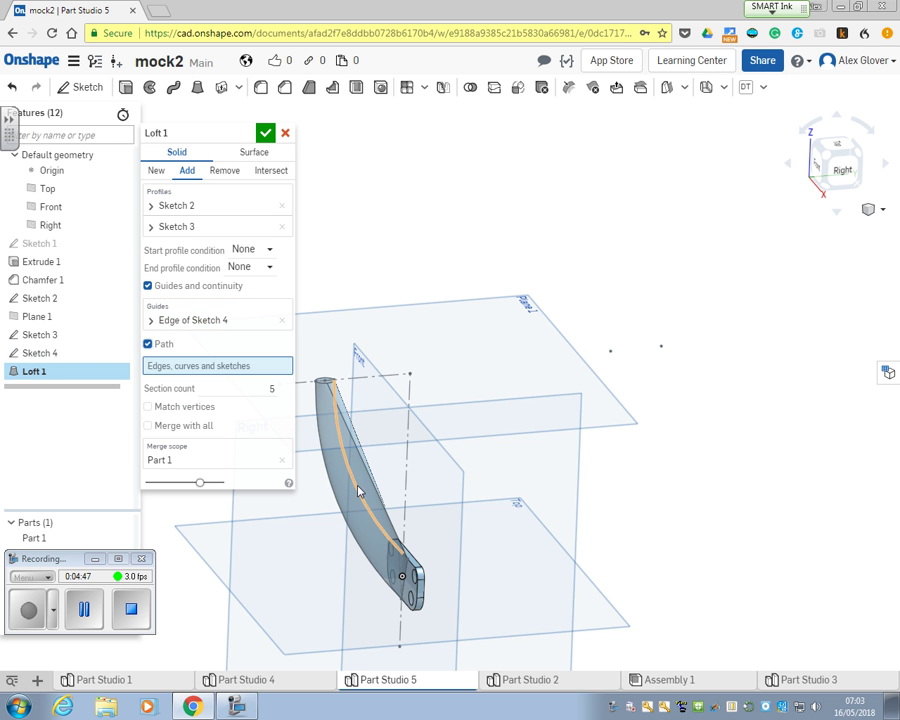
pyautogui.click(354, 482)
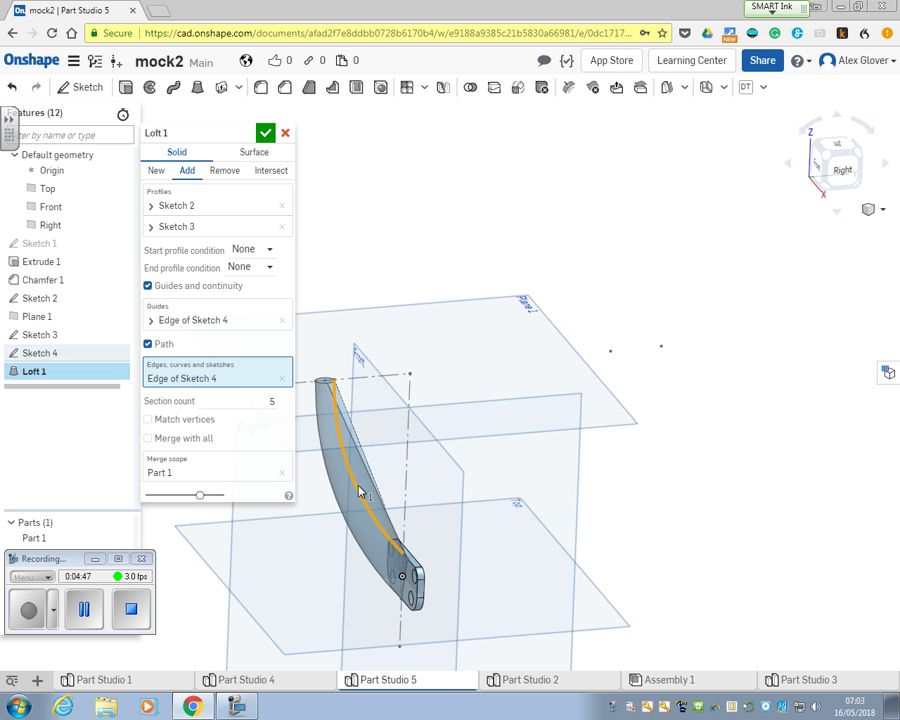
pyautogui.click(266, 133)
pyautogui.moveTo(245, 315); pyautogui.dragTo(244, 341, button='right')
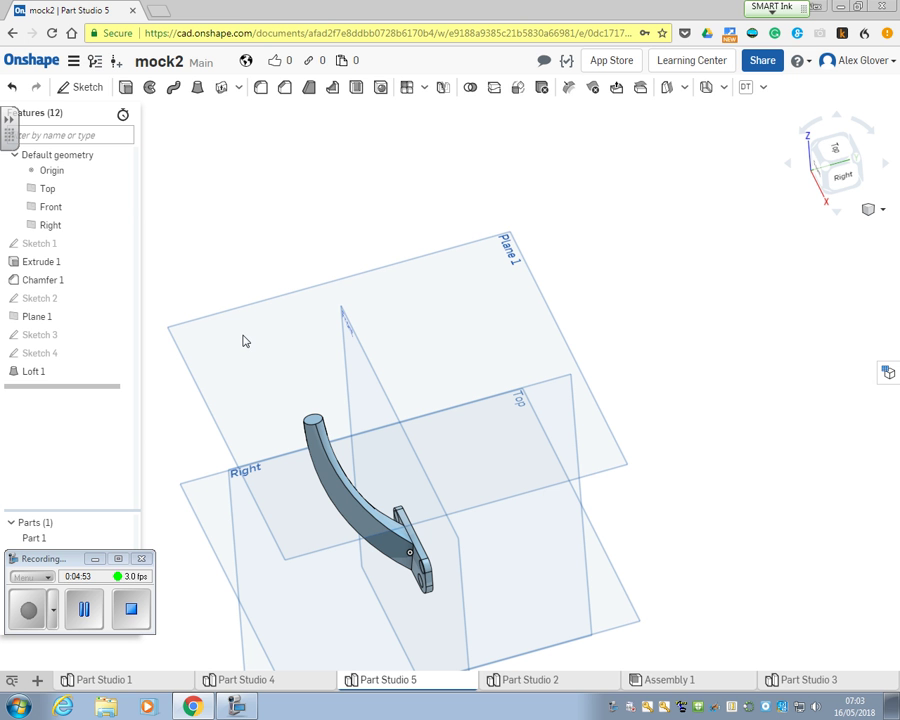
# Step: Start Sketch 5 on the arm's top face and draw a 15 mm circle
pyautogui.click(80, 87)
pyautogui.click(317, 425)
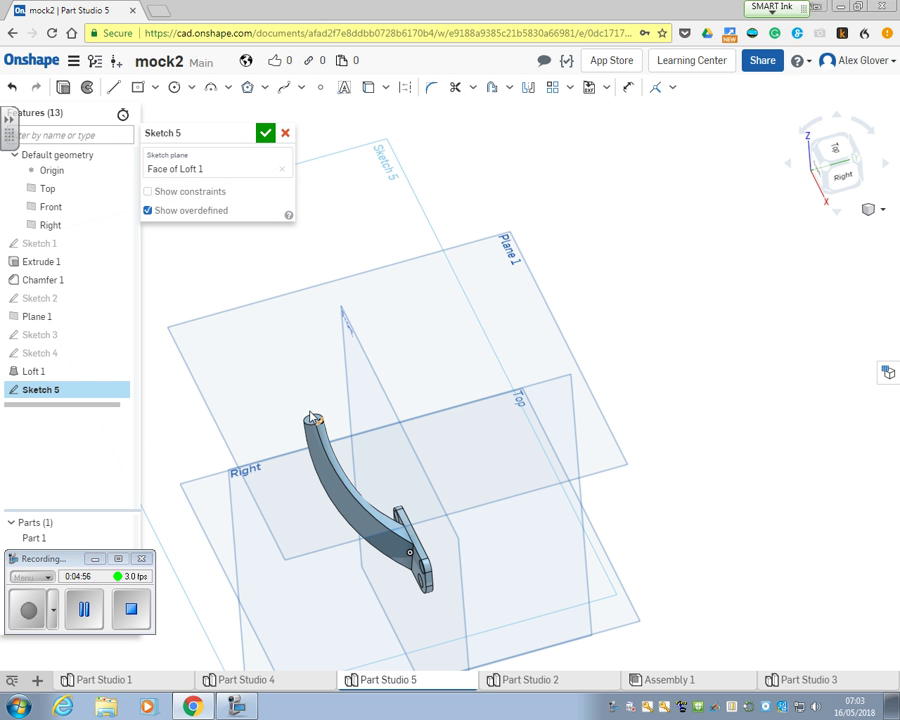
pyautogui.click(174, 87)
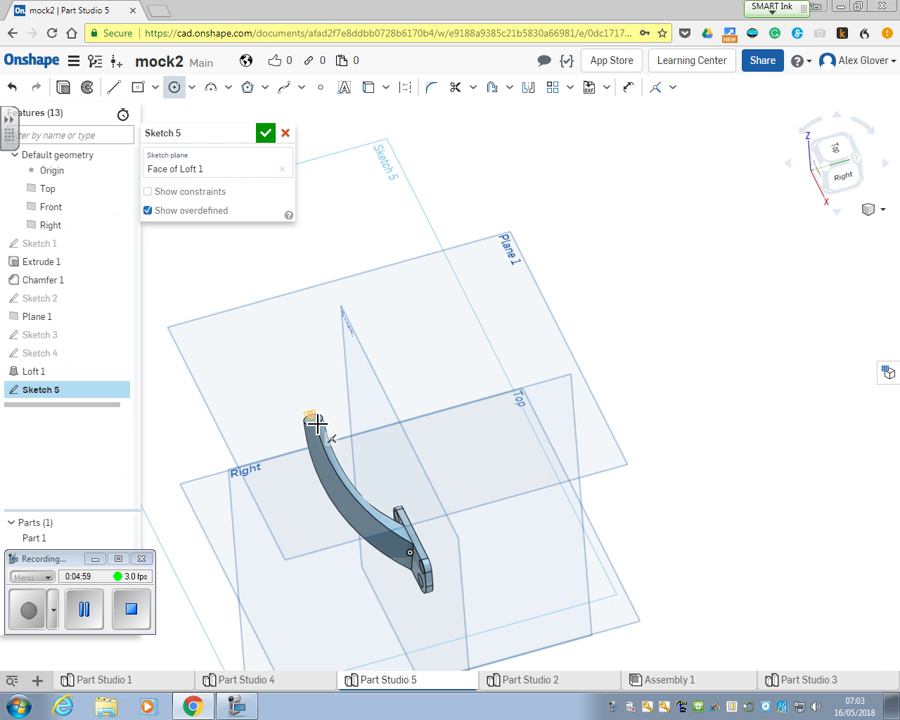
pyautogui.scroll(3, 320, 420)
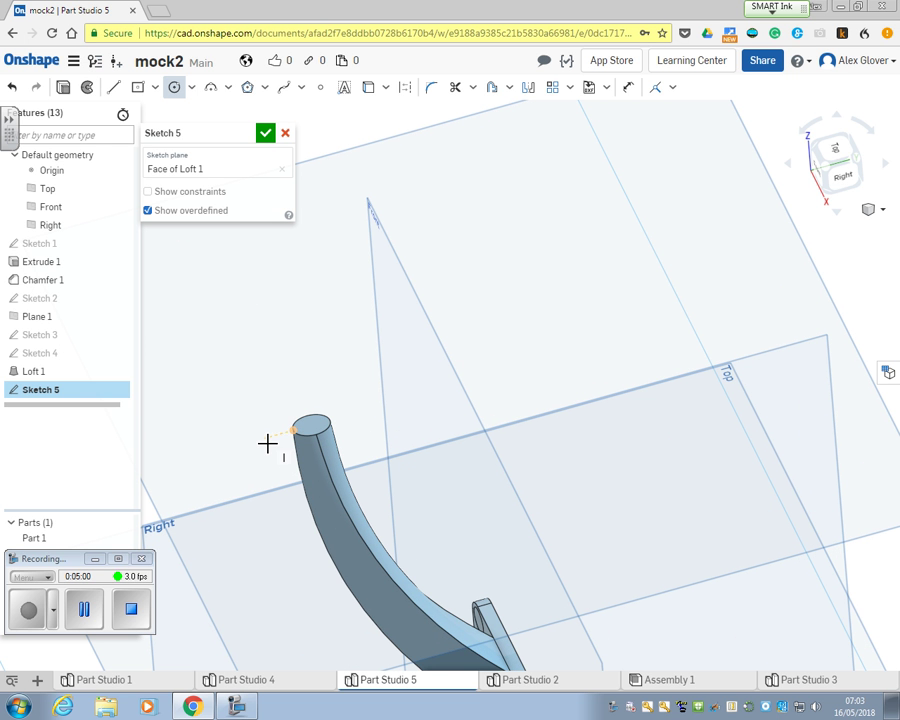
pyautogui.click(373, 407)
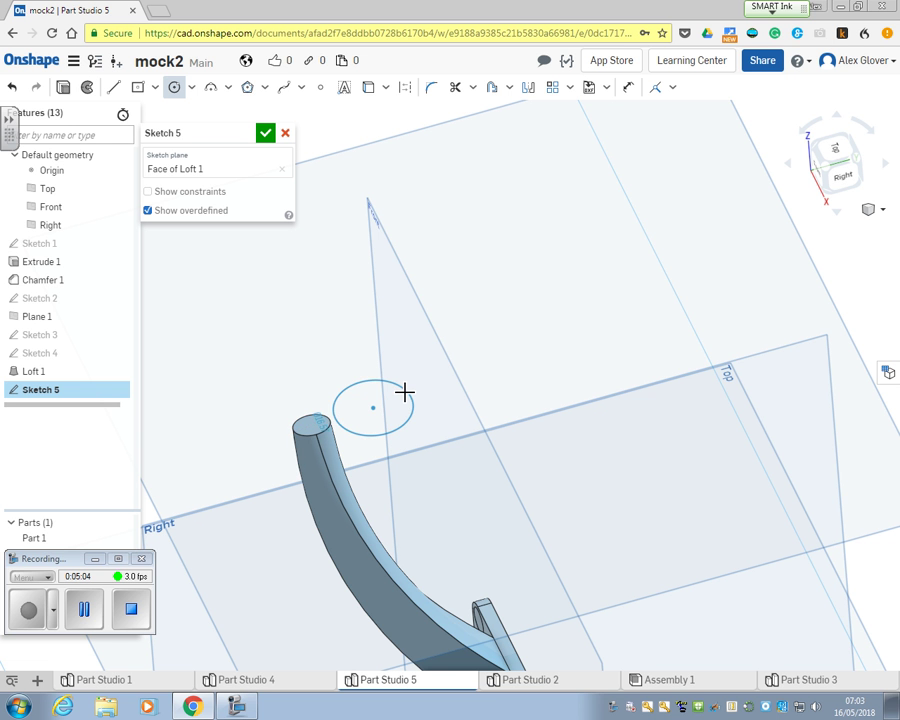
pyautogui.click(404, 391)
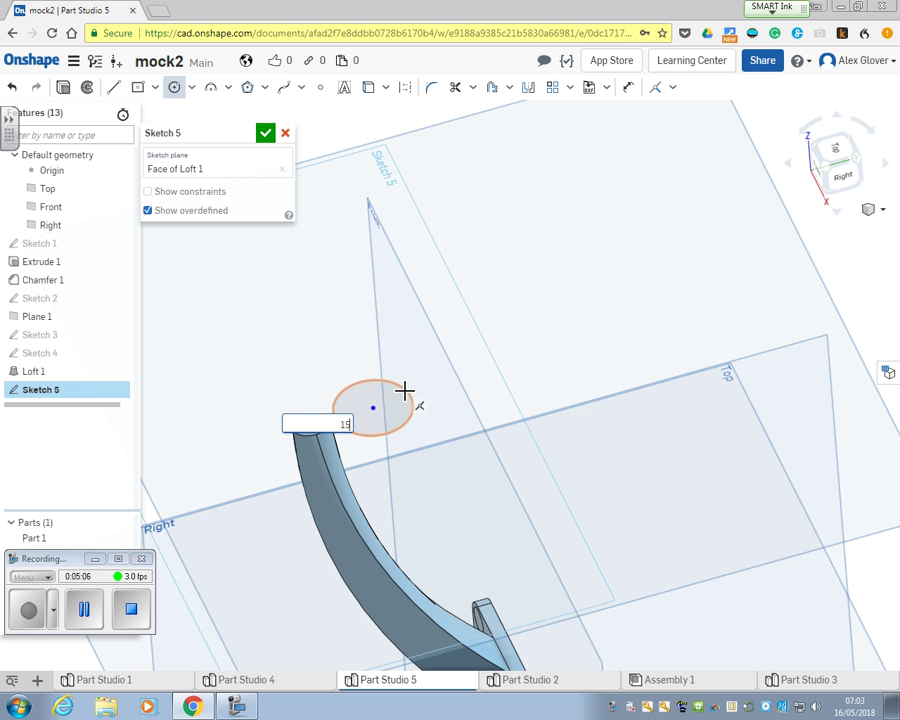
pyautogui.press('Return')
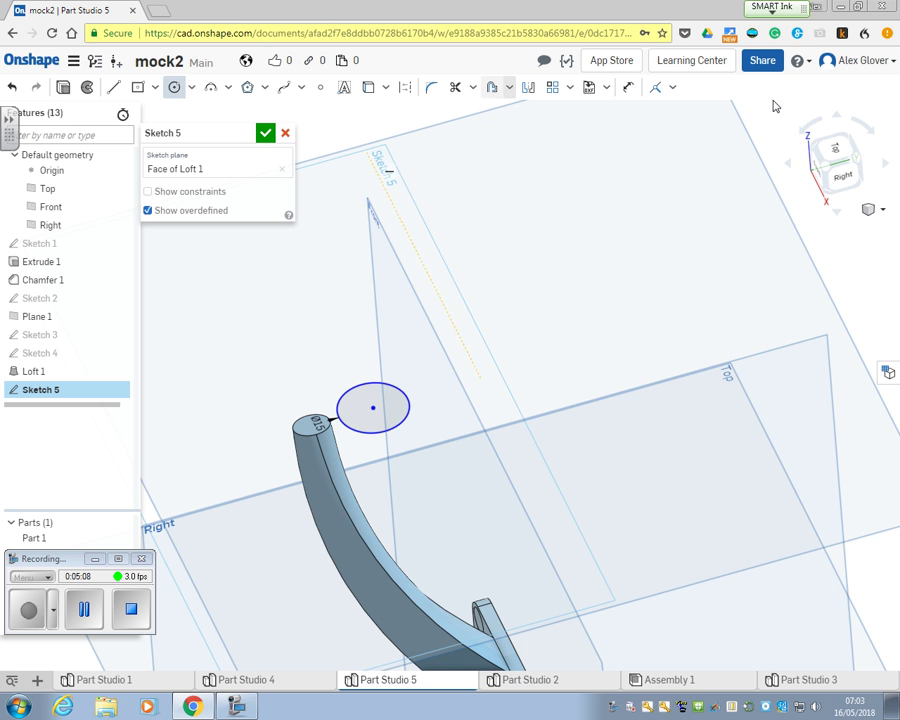
# Step: Dimension the circle centre 40 mm from the plate edge
pyautogui.click(841, 147)
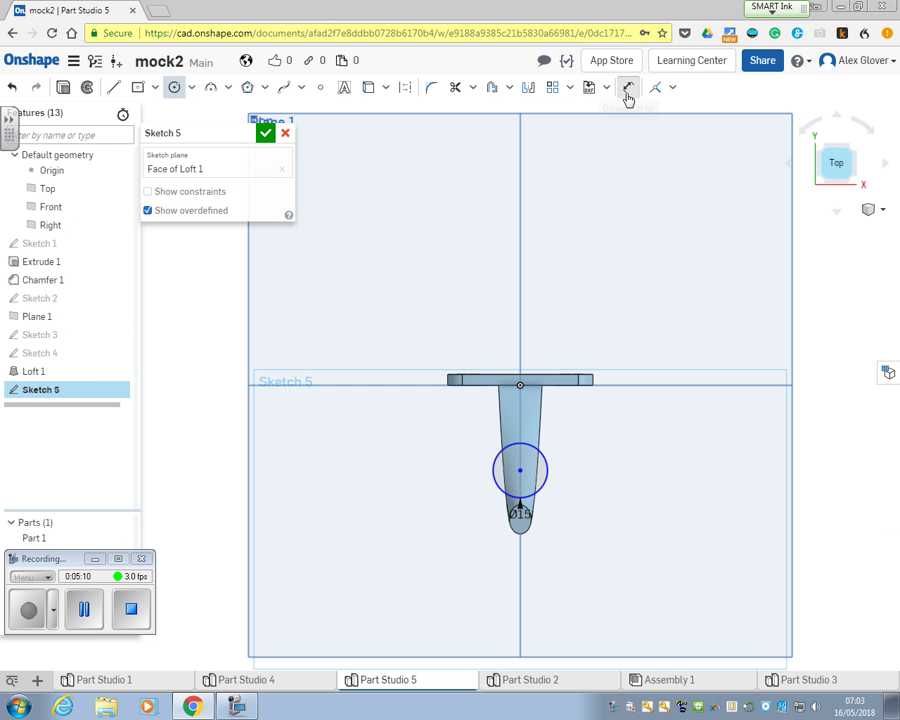
pyautogui.click(630, 88)
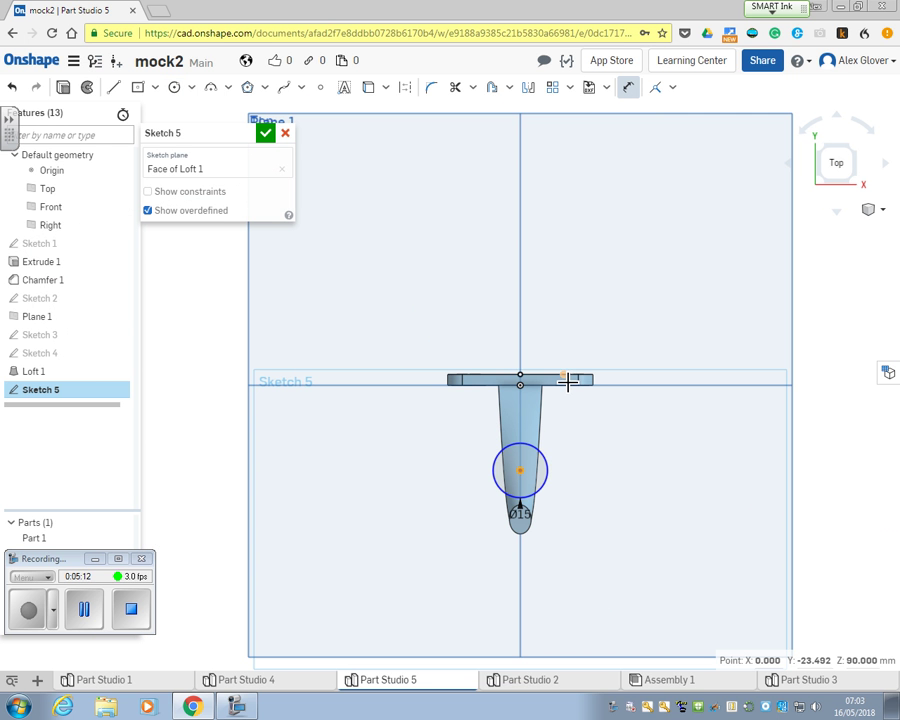
pyautogui.click(556, 378)
pyautogui.click(628, 432)
pyautogui.write('40')
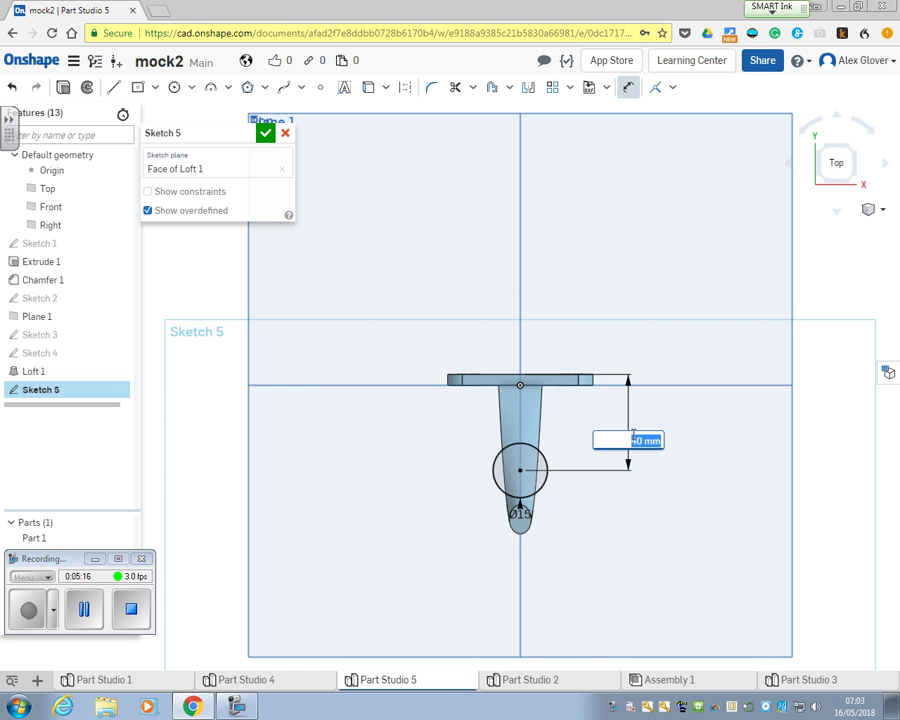
pyautogui.press('Return')
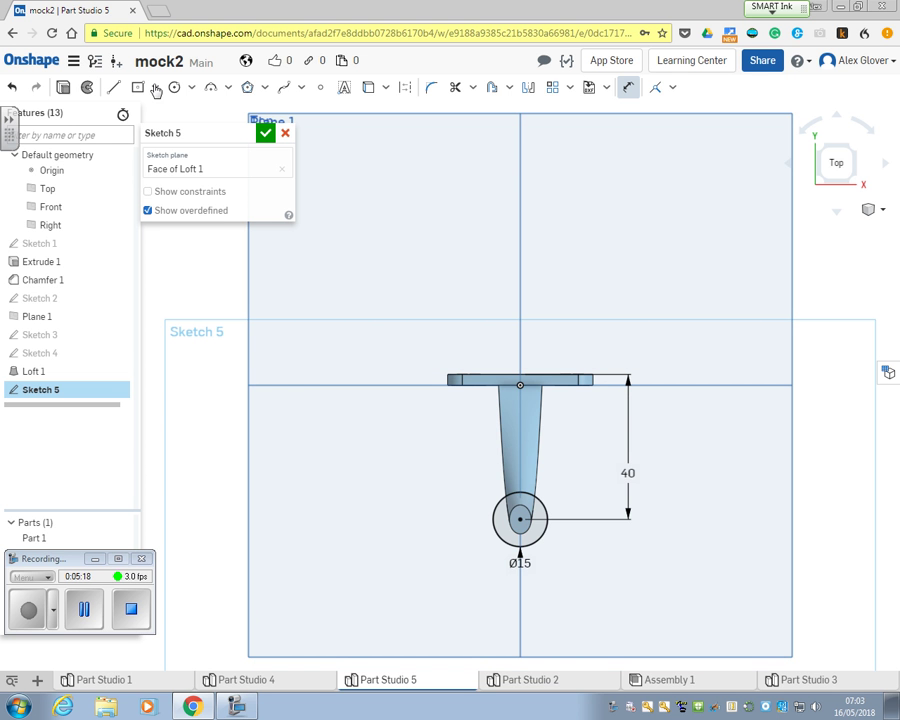
# Step: Draw a line through the circle's centre and trim away the circle's right half
pyautogui.click(114, 87)
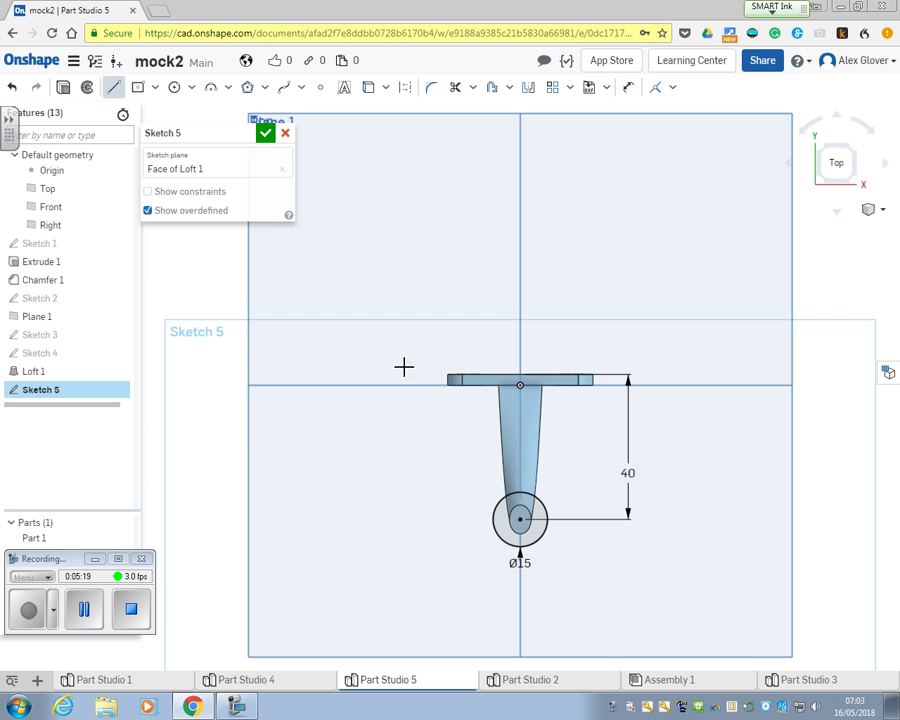
pyautogui.click(520, 517)
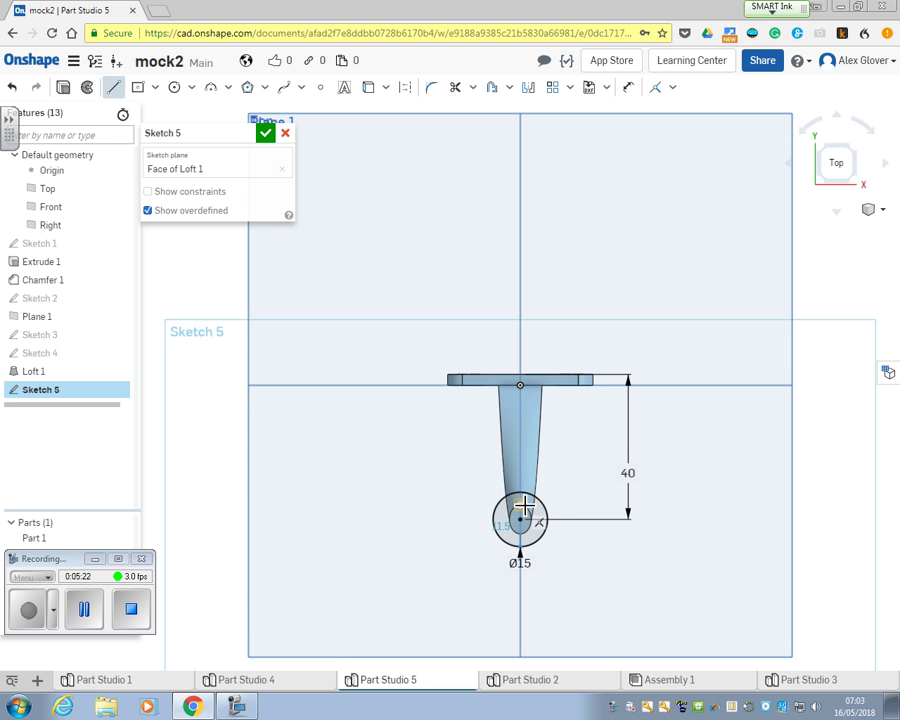
pyautogui.click(455, 87)
pyautogui.click(547, 541)
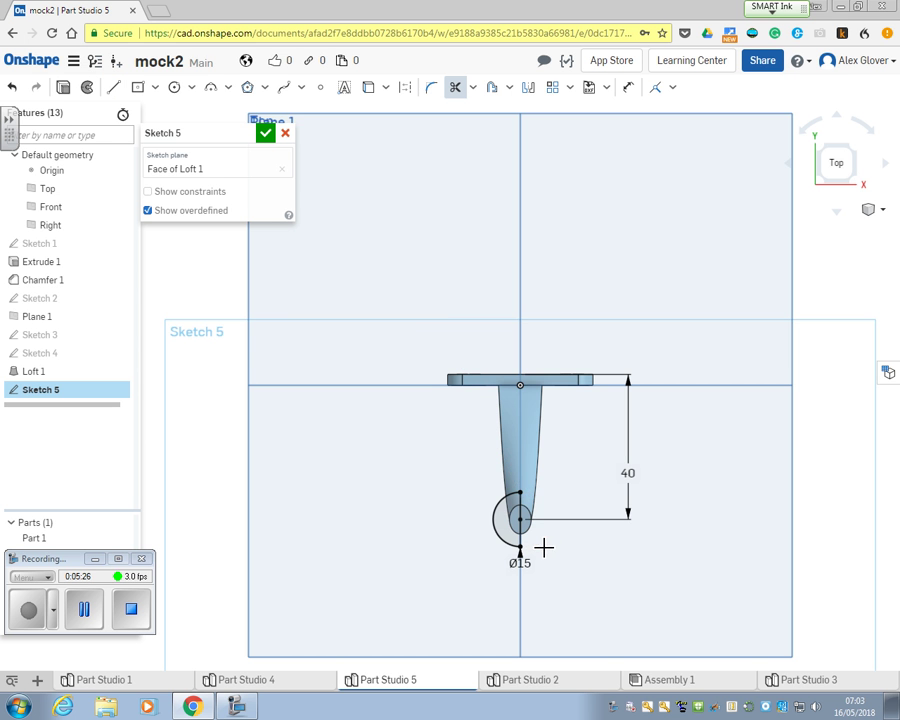
pyautogui.moveTo(457, 594); pyautogui.dragTo(442, 522, button='right')
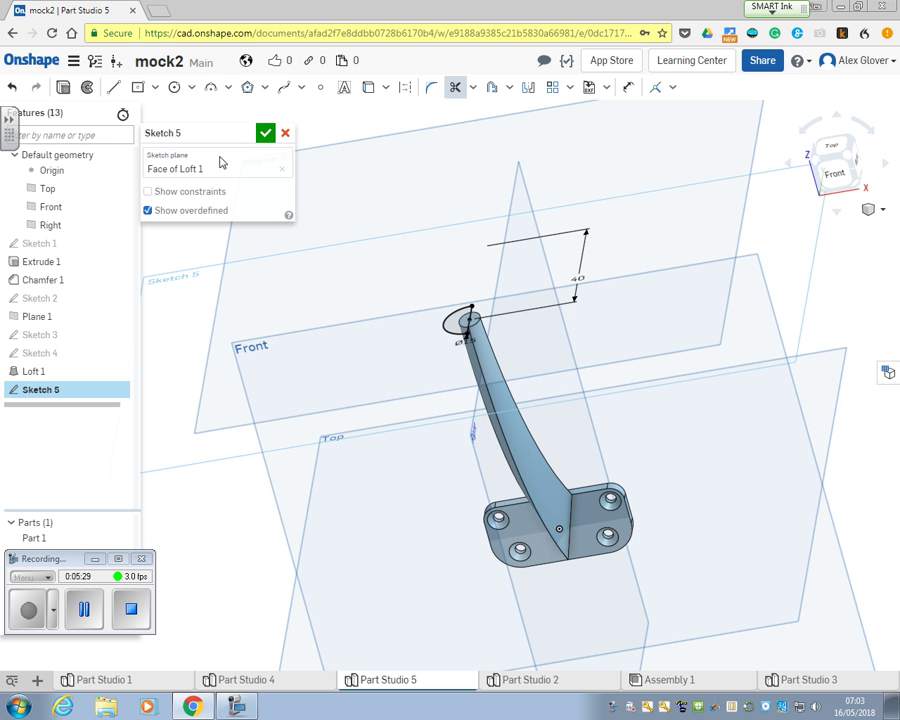
# Step: Close Sketch 5 and revolve its half-circle about the straight edge into a ball
pyautogui.click(265, 133)
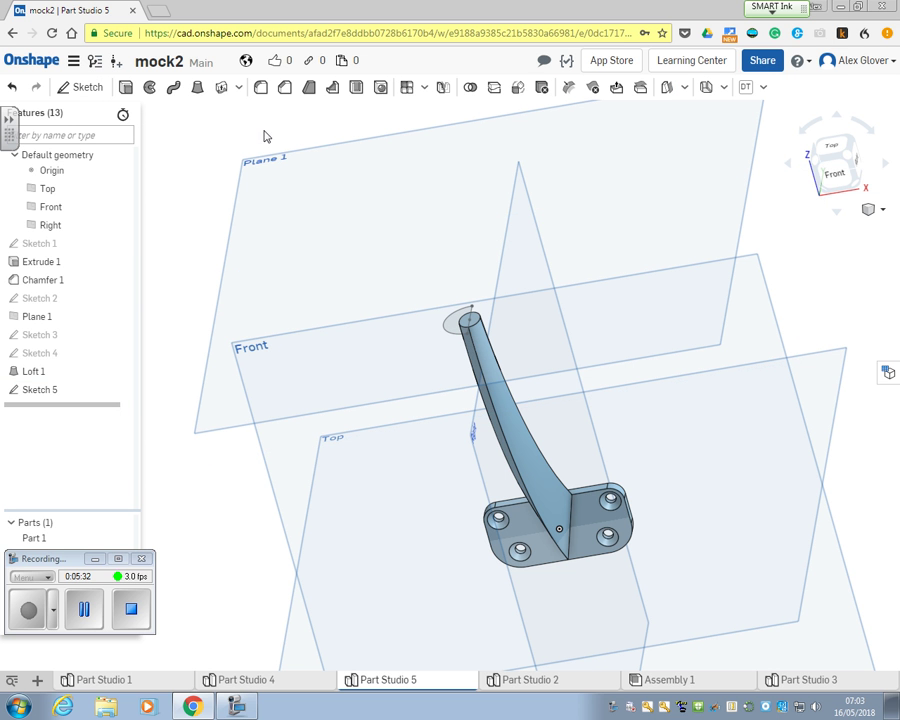
pyautogui.click(149, 87)
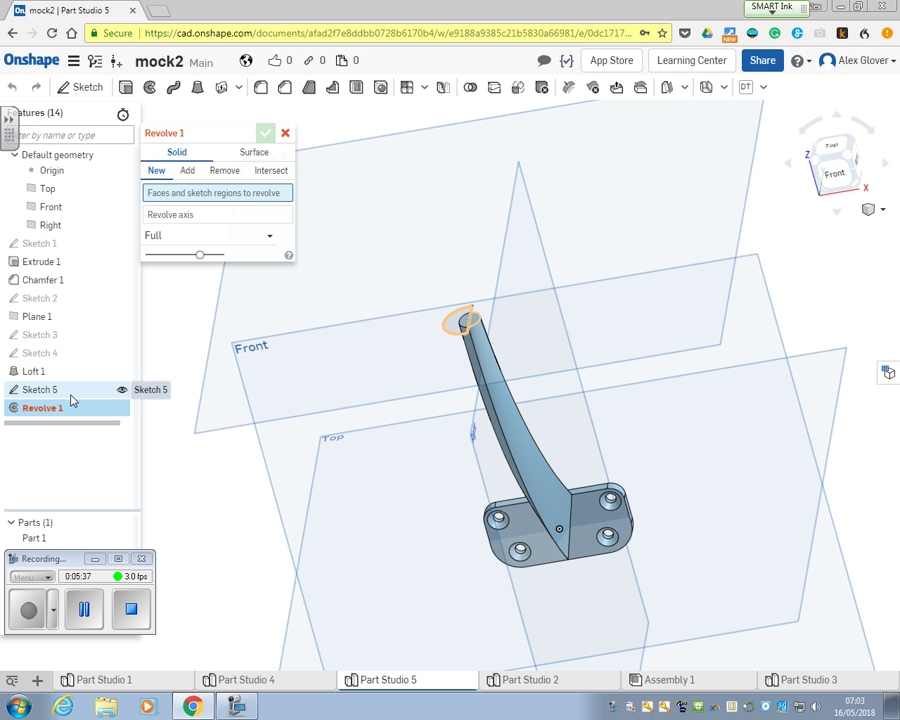
pyautogui.click(80, 396)
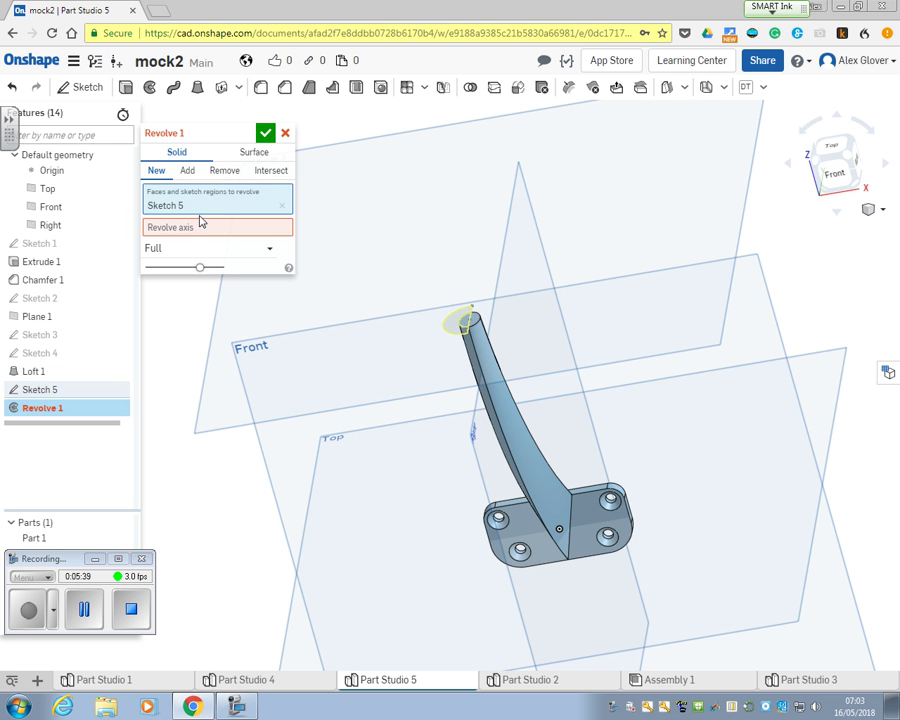
pyautogui.click(469, 314)
pyautogui.press('Return')
pyautogui.moveTo(307, 276); pyautogui.dragTo(307, 403, button='right')
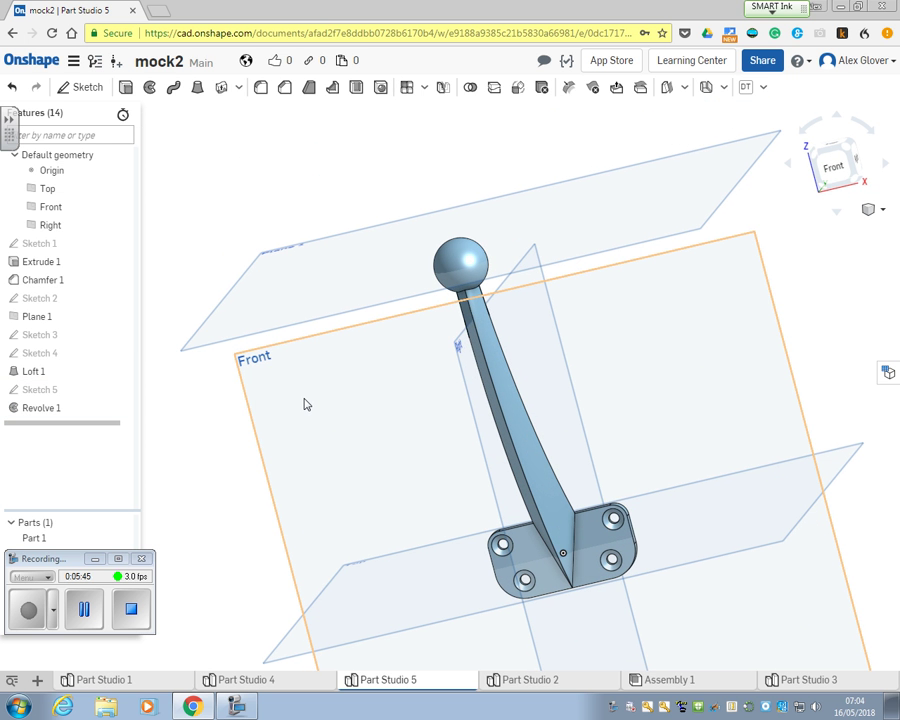